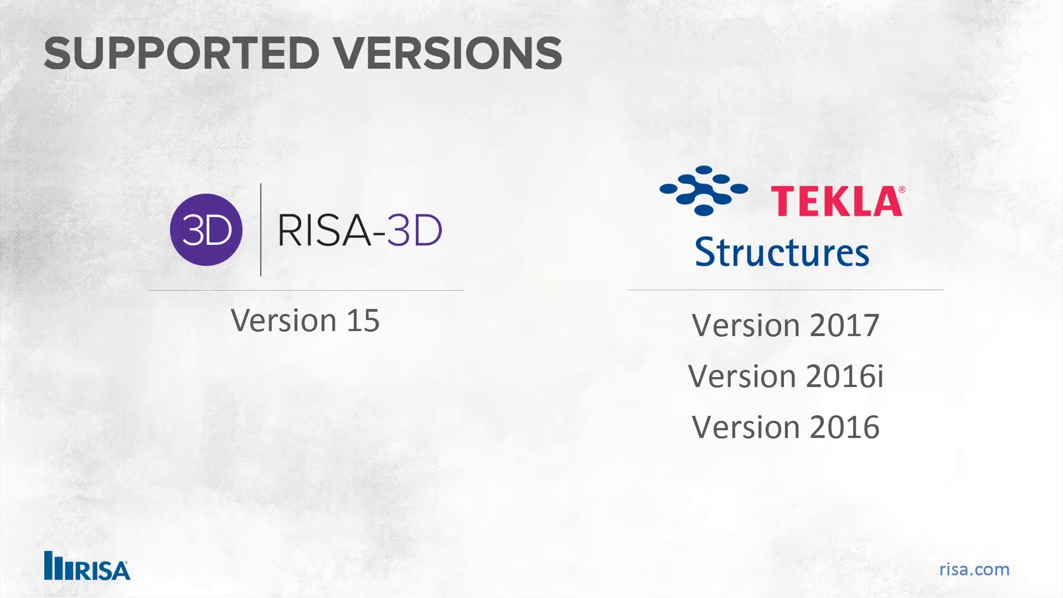
Step: Switch from the supported-versions slide show to the Tekla Structures window
key("alt+Tab")
key("alt+Tab")
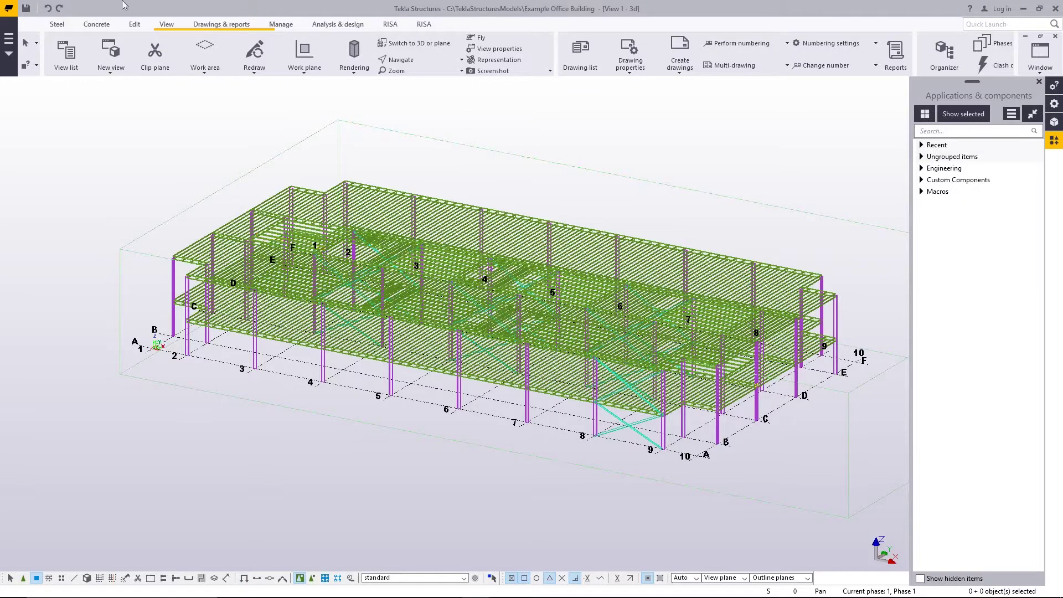
Step: Zoom around the Example Office Building model, then bring up the RISA ribbon tab
scroll(874, 444, "up", 2)
scroll(513, 358, "down", 2)
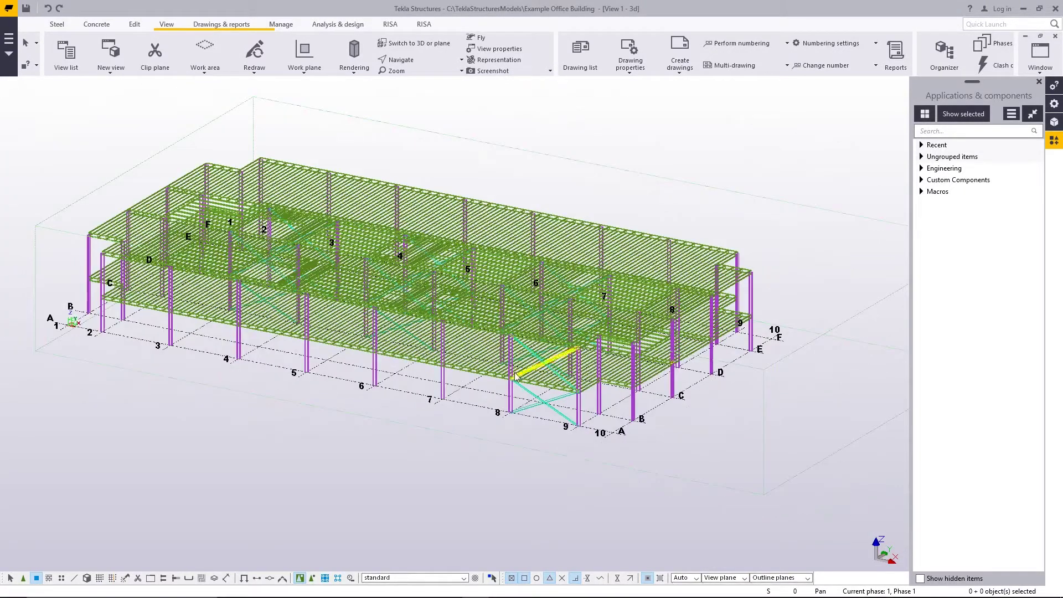
scroll(540, 354, "down", 1)
scroll(544, 351, "down", 1)
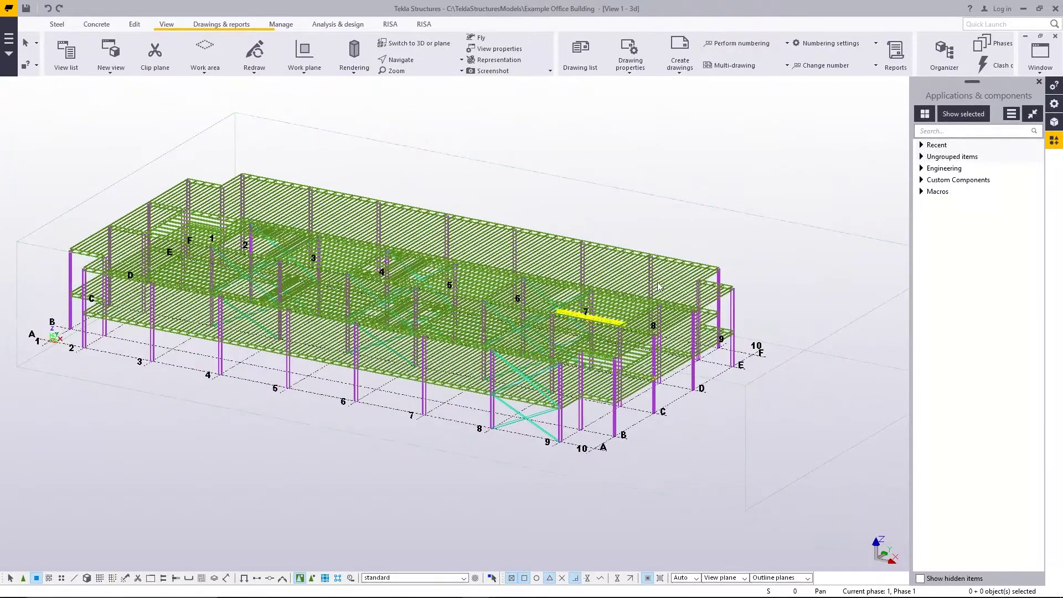
scroll(499, 310, "down", 1)
scroll(479, 291, "up", 1)
scroll(480, 291, "up", 3)
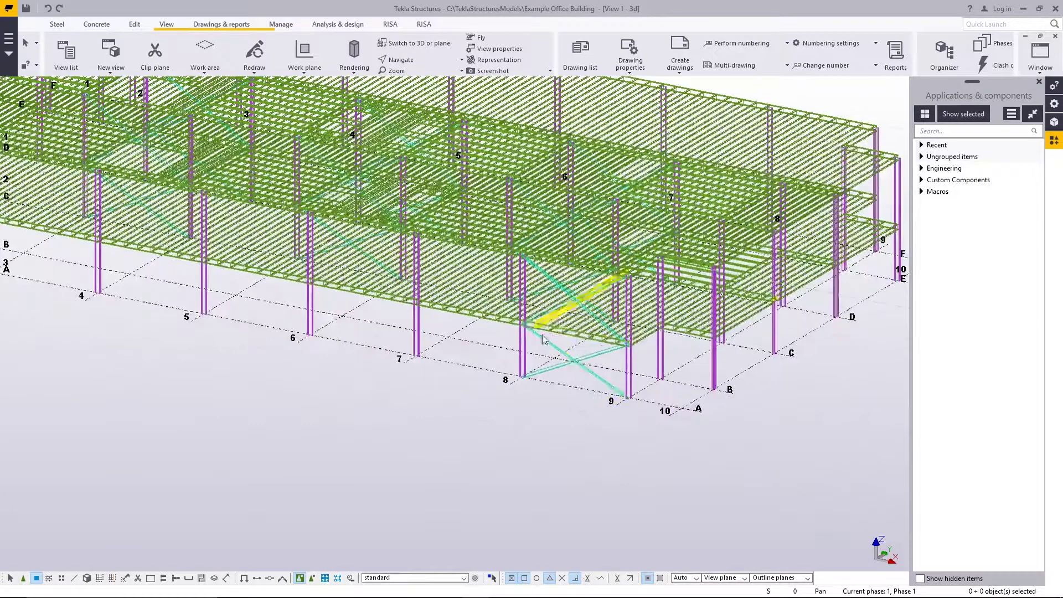
scroll(573, 363, "down", 4)
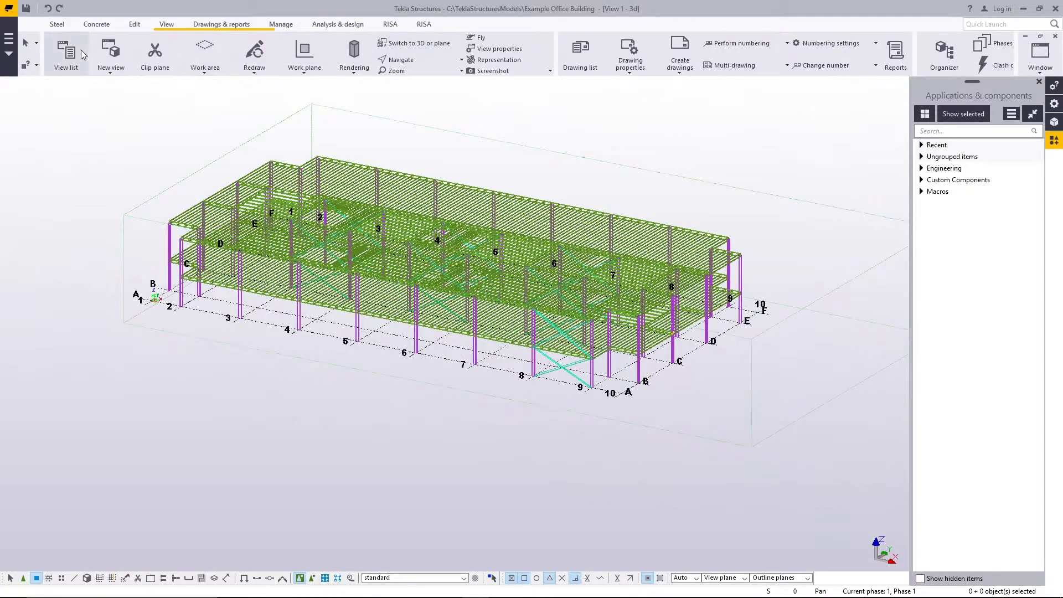
left_click(428, 26)
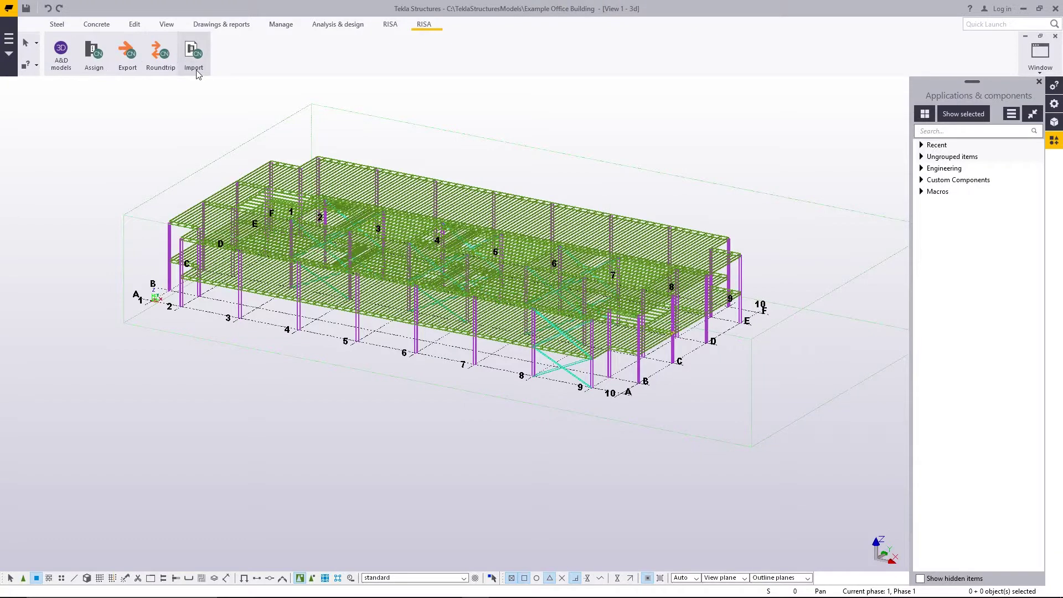
Step: Create analysis model 'Model 1' with filter None and RISA-3D as the analysis application
left_click(61, 52)
left_click_drag(259, 317, 335, 112)
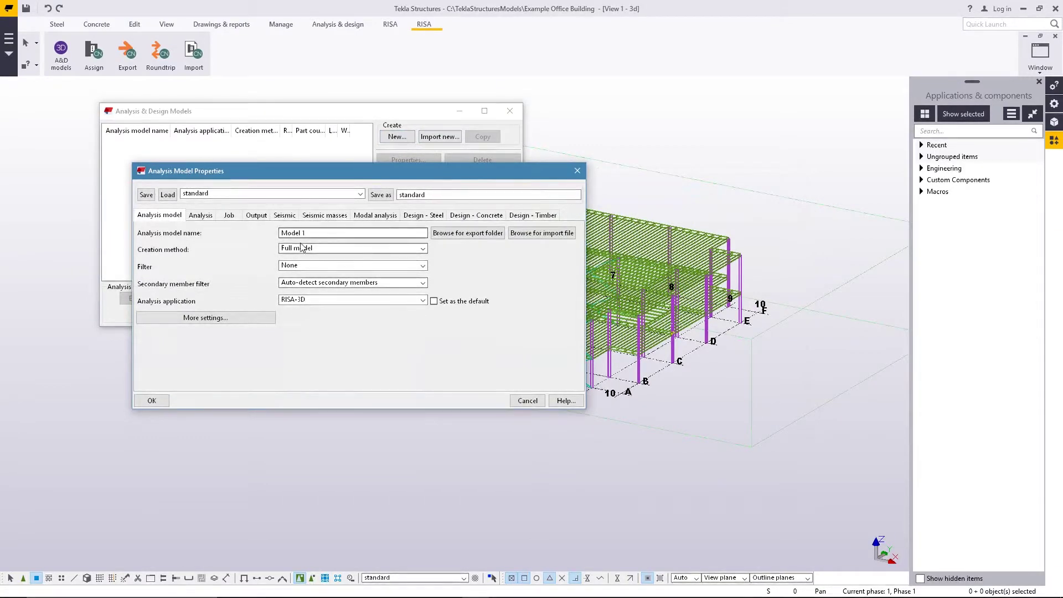
left_click(332, 266)
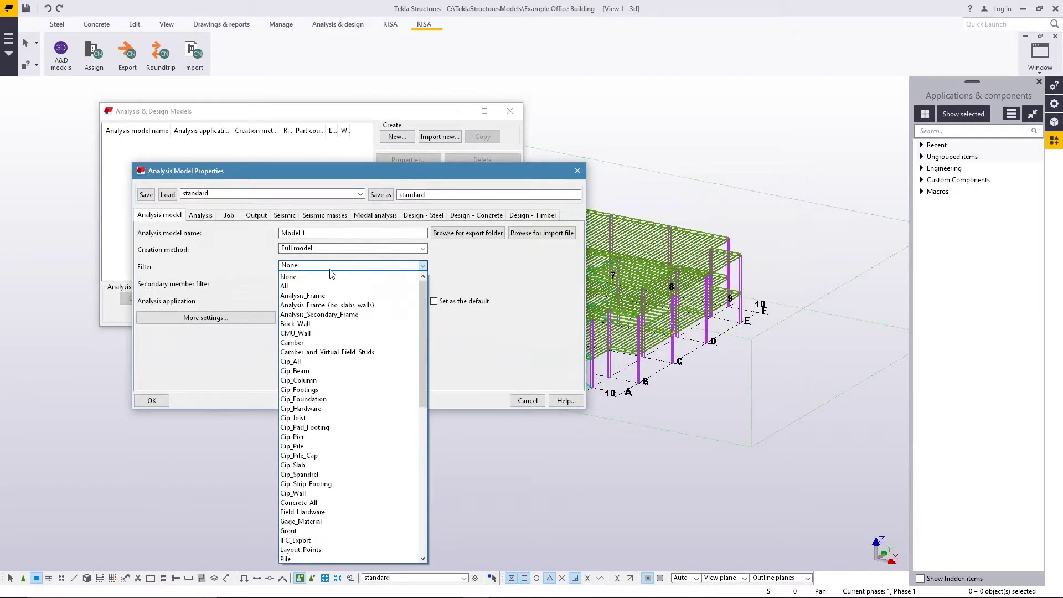
left_click(331, 266)
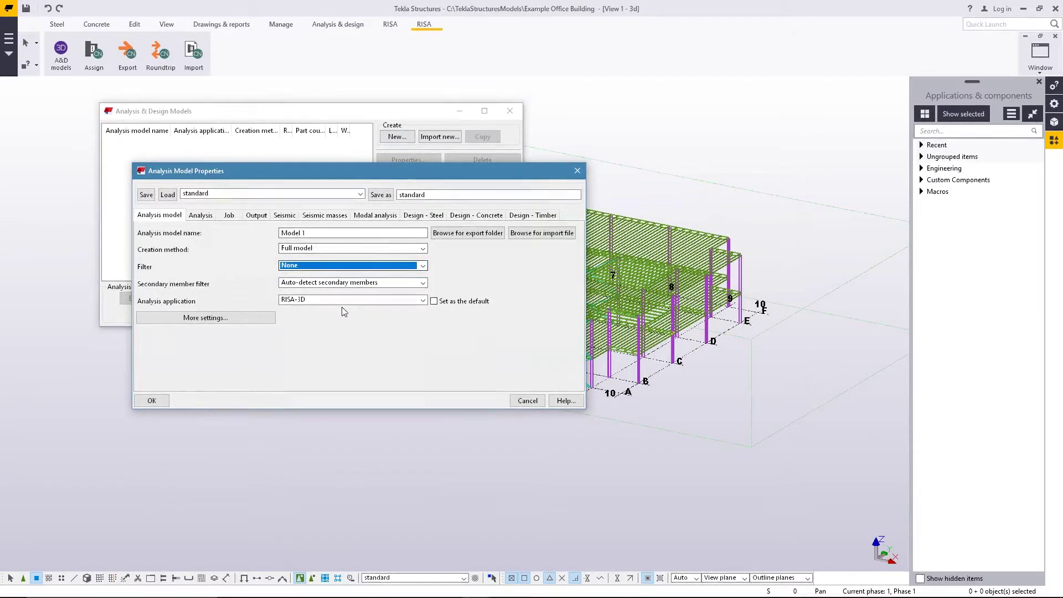
left_click(328, 300)
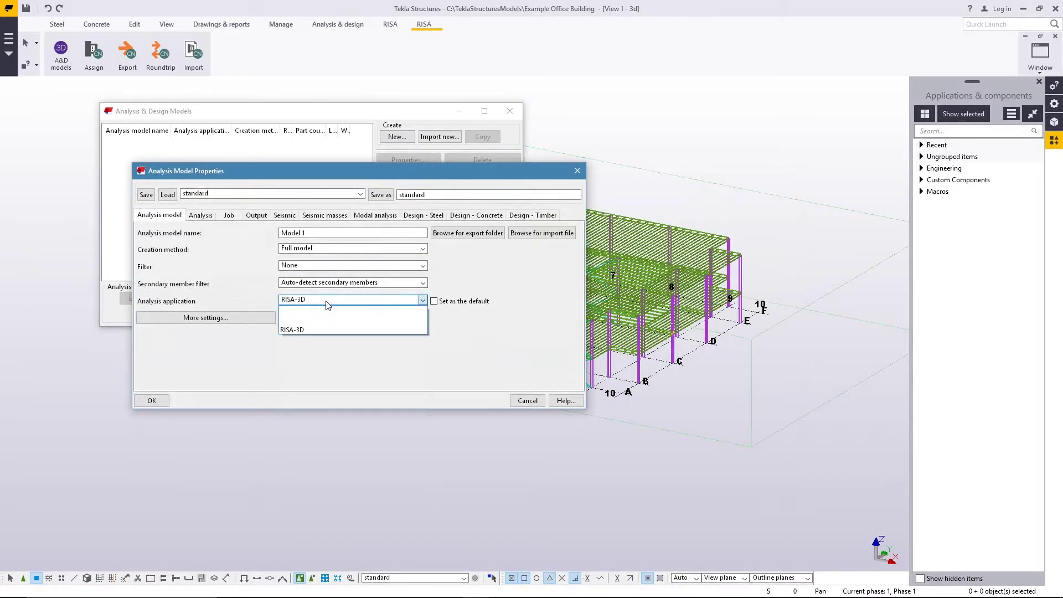
left_click(328, 304)
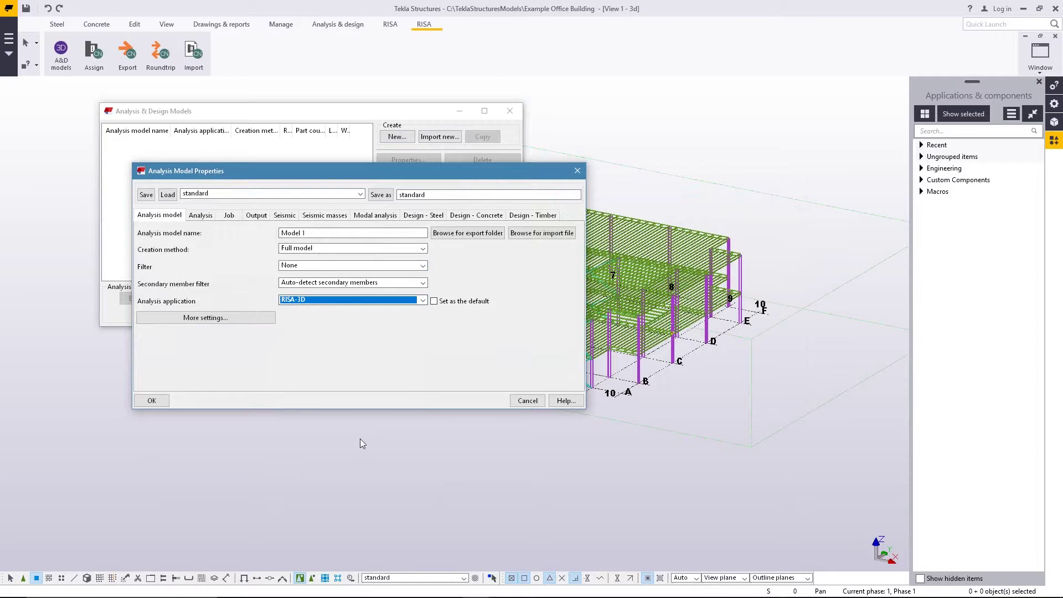
left_click(152, 400)
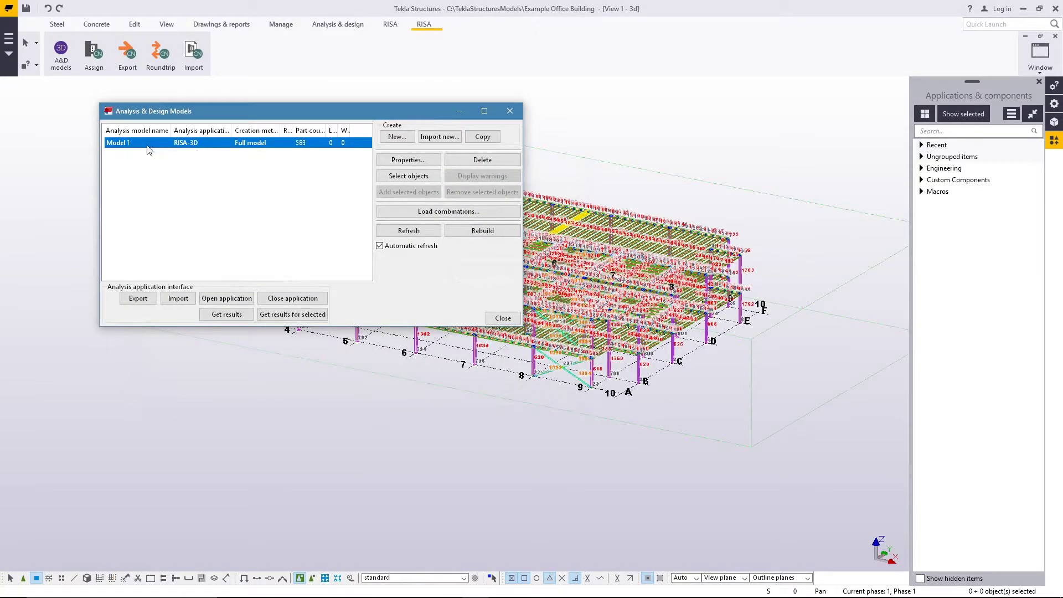
Step: Zoom in and out over the 583-part Model 1 to inspect its member and node numbers
scroll(645, 341, "up", 6)
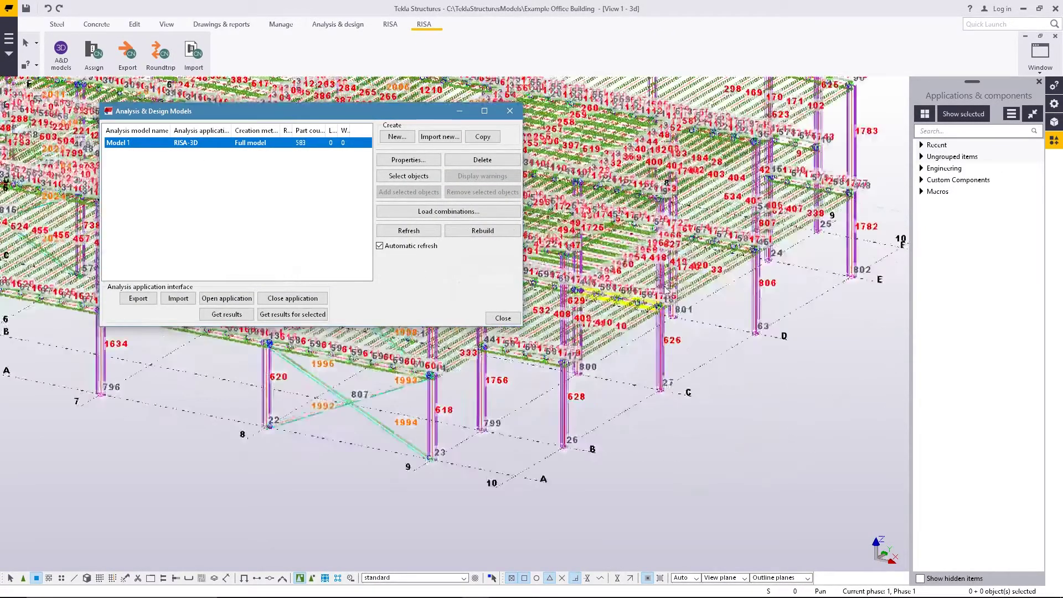
scroll(645, 341, "down", 3)
scroll(585, 373, "up", 5)
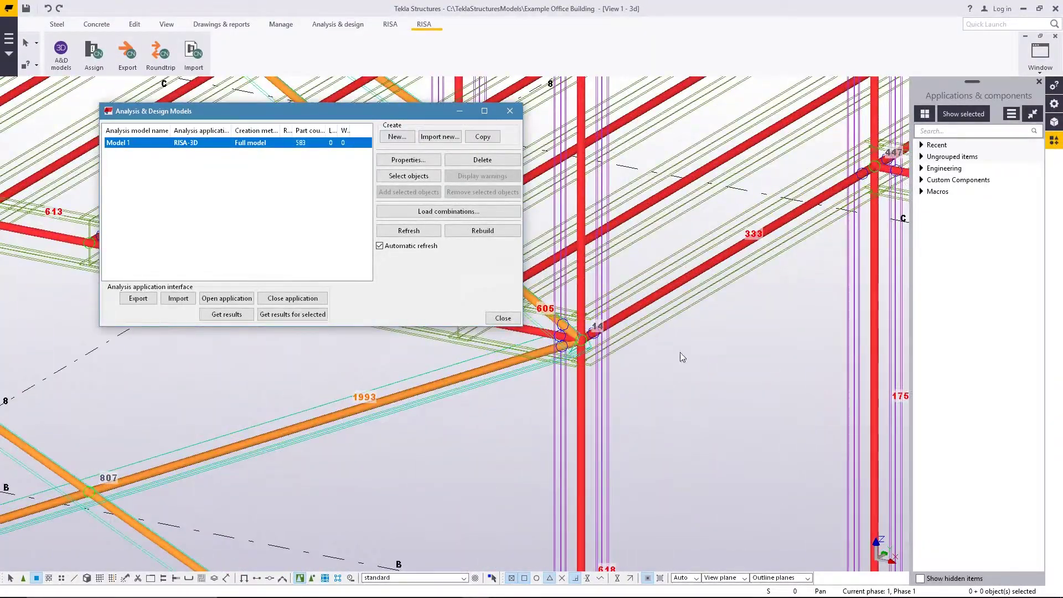
scroll(760, 371, "down", 3)
scroll(773, 417, "down", 4)
scroll(579, 410, "up", 8)
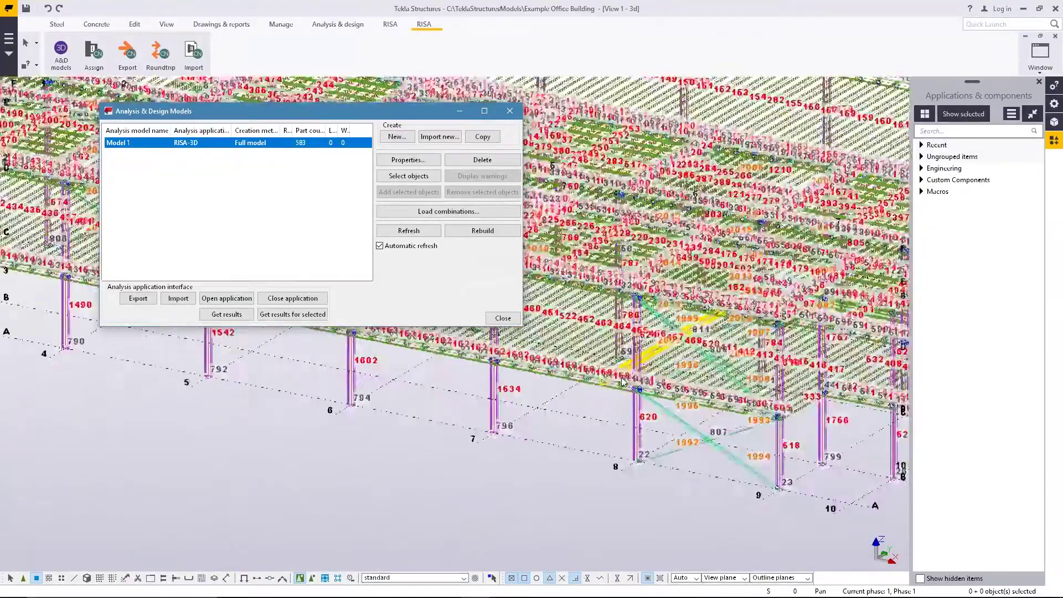
scroll(720, 396, "down", 6)
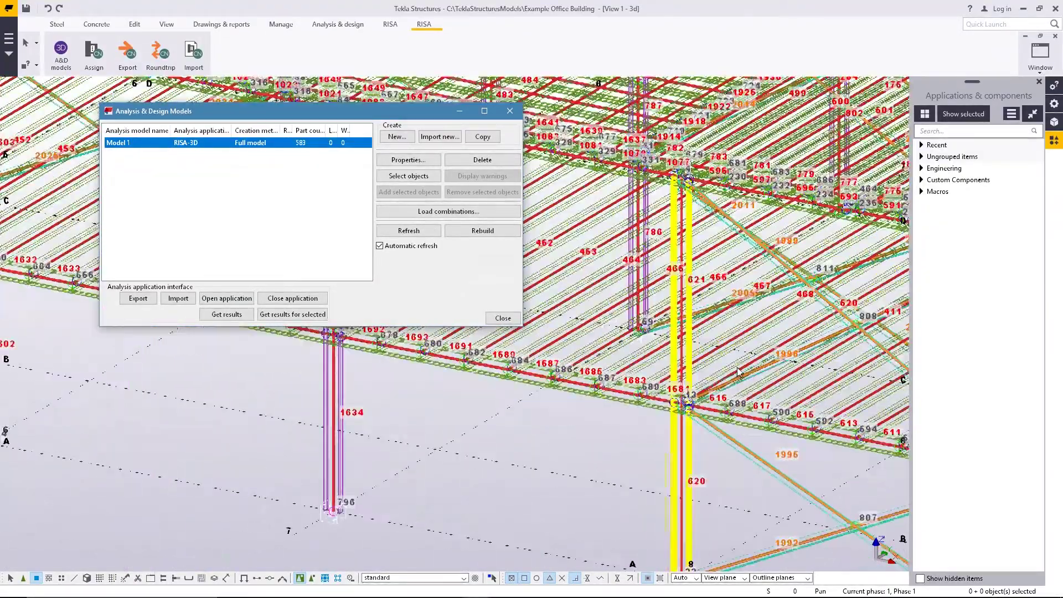
scroll(731, 390, "down", 3)
scroll(656, 367, "up", 7)
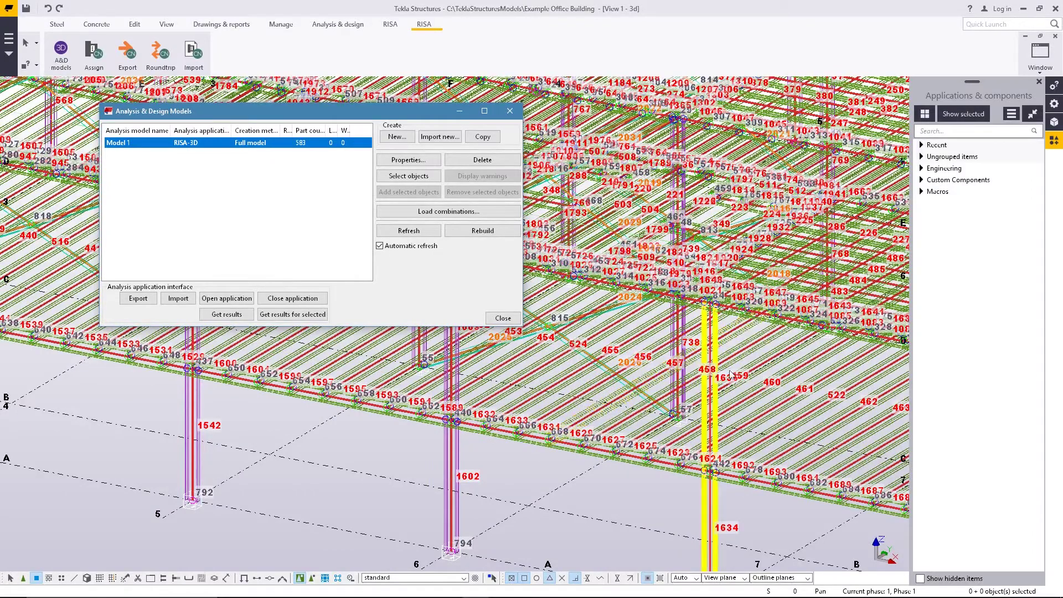
scroll(675, 374, "down", 4)
scroll(619, 398, "up", 4)
scroll(603, 426, "down", 2)
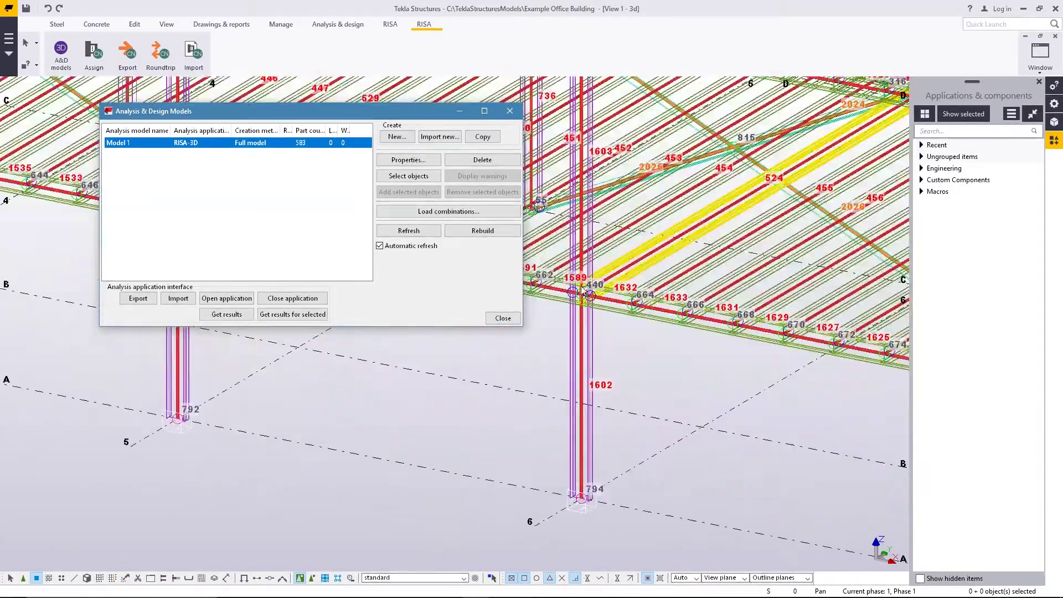
scroll(622, 458, "down", 2)
scroll(622, 458, "down", 2)
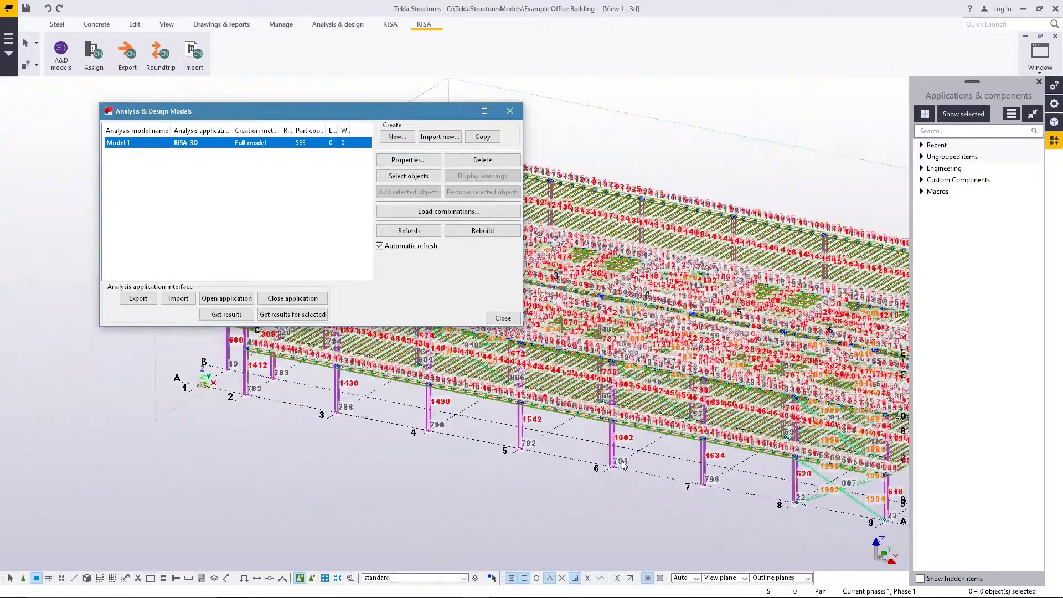
scroll(520, 393, "down", 3)
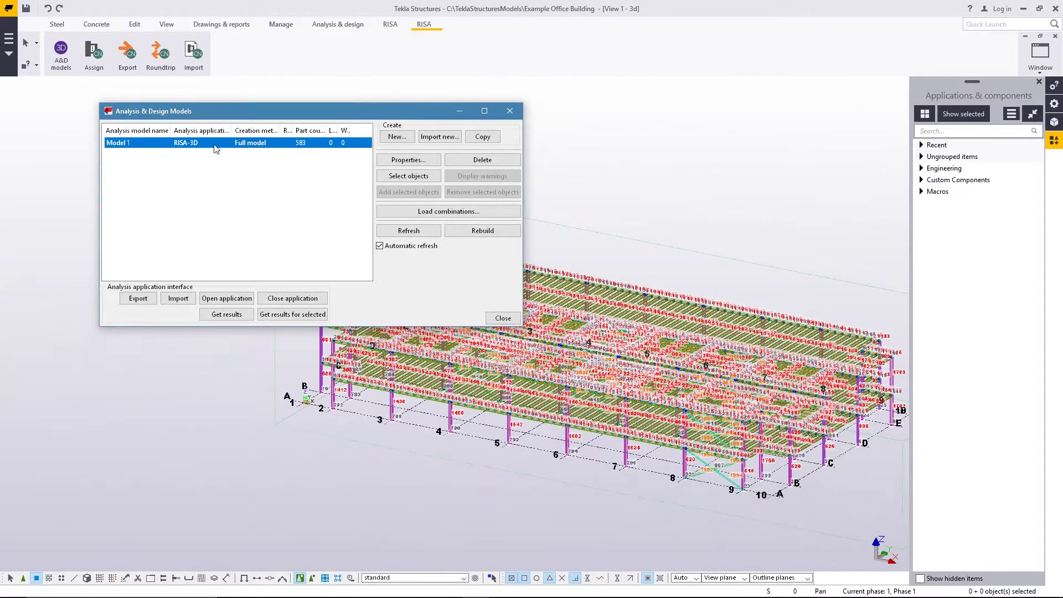
Step: Export Model 1 to RISA-3D, declining load combinations and accepting the engineering warning
left_click(143, 300)
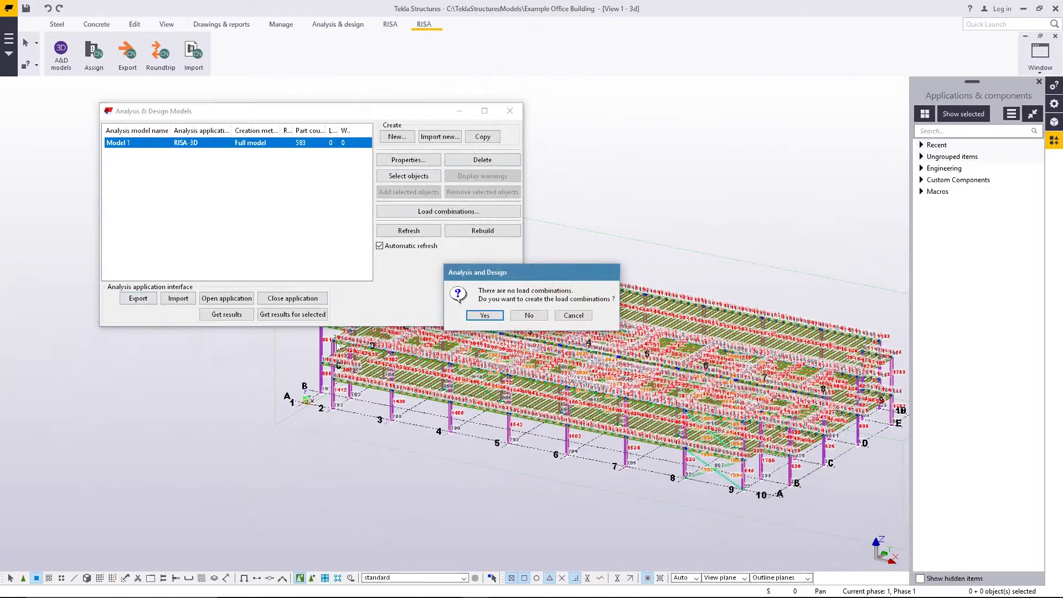
left_click(529, 316)
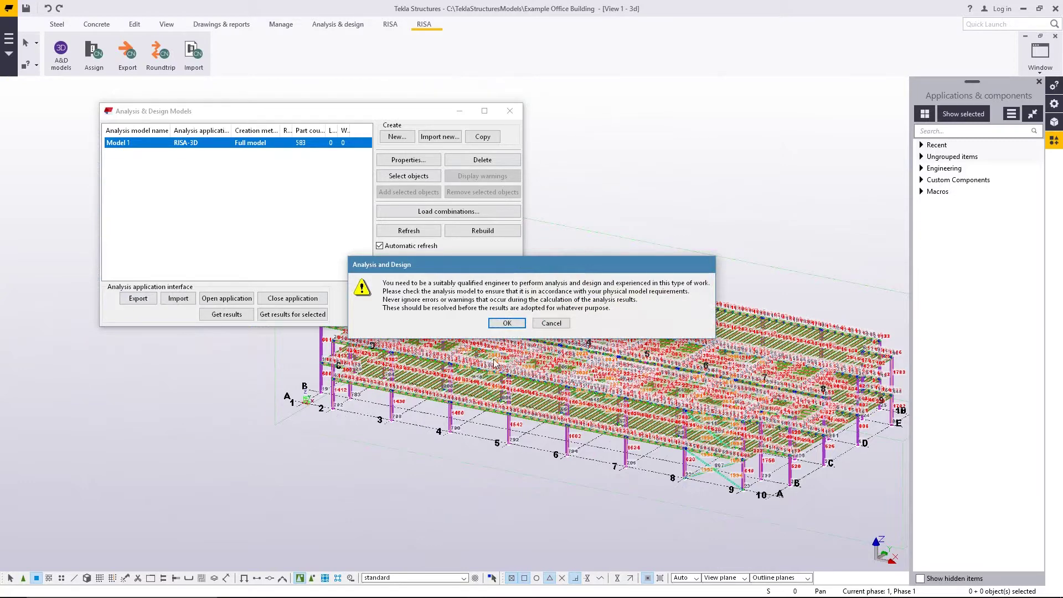
left_click(513, 324)
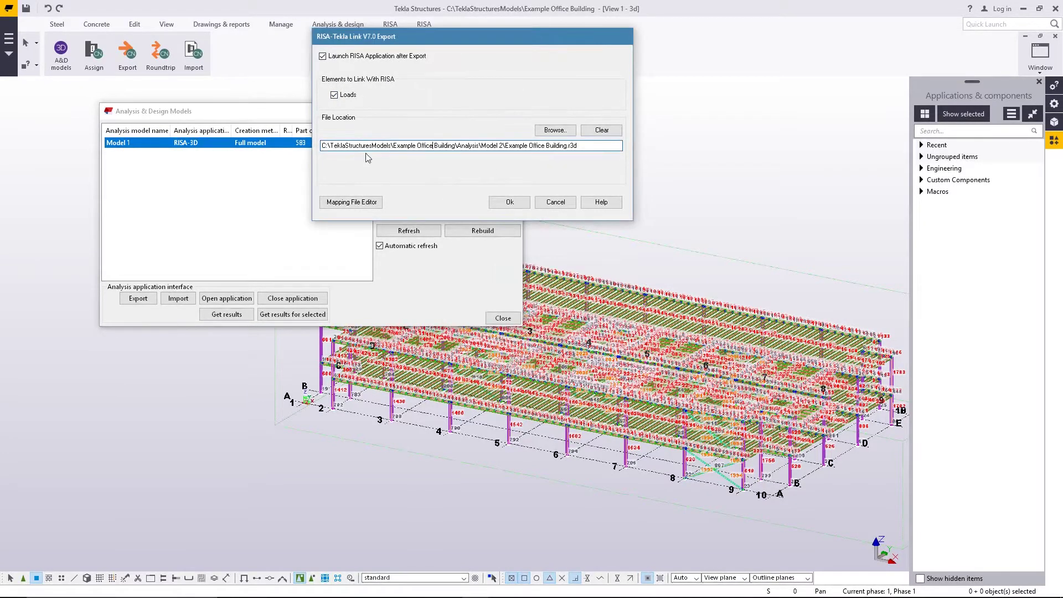
Step: Select the export file path and open the Mapping File Editor for I profiles
left_click_drag(355, 145, 278, 146)
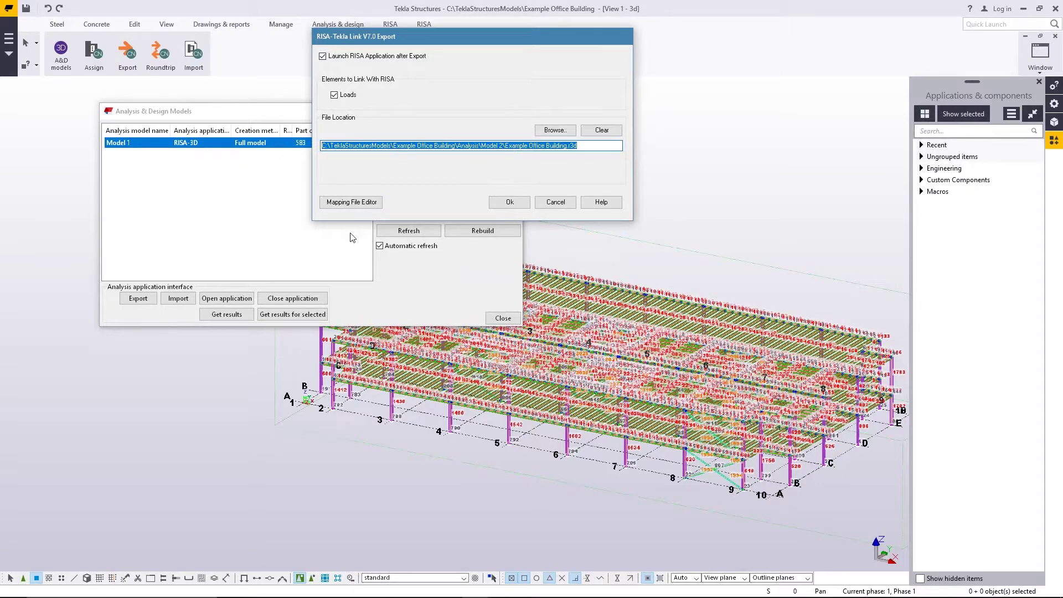
left_click(365, 203)
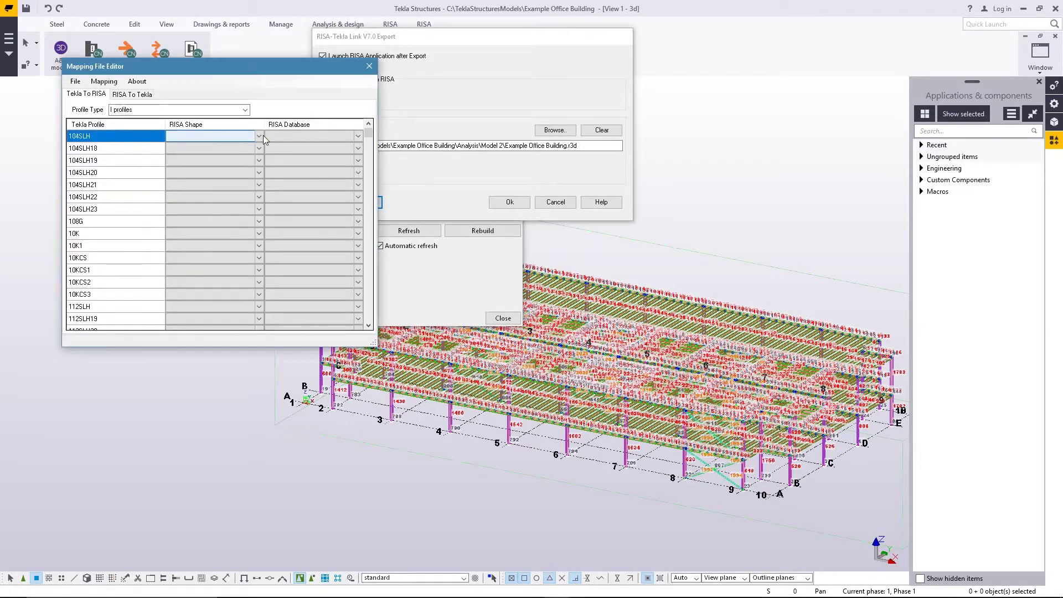
Step: Browse the I-profile mappings (104SLH, 24K5, 36LH14, M12x10) to AISC shapes and check the Profile Type list
left_click(98, 140)
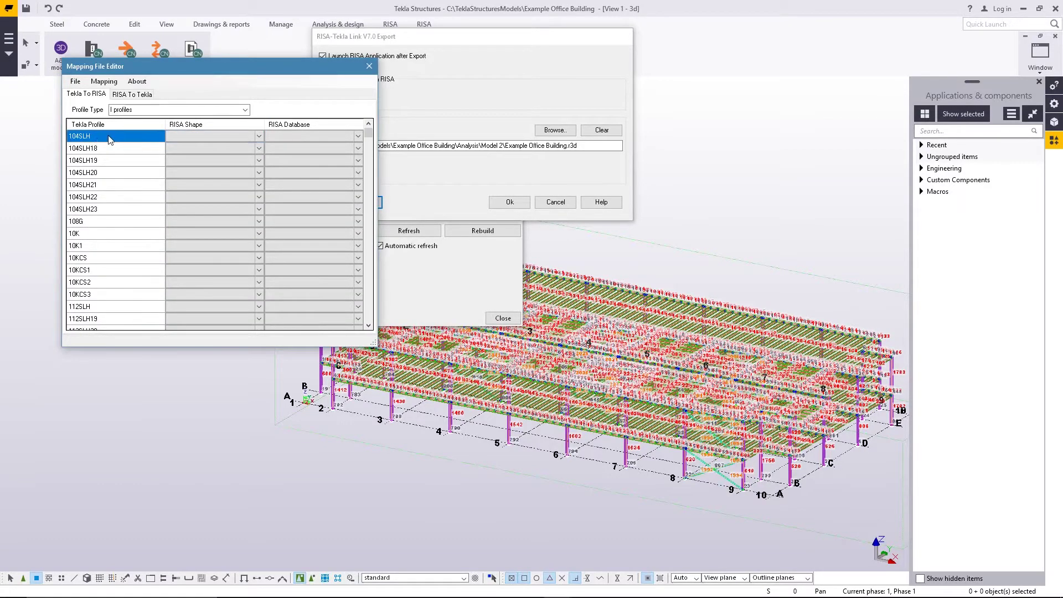
scroll(110, 140, "down", 10)
scroll(87, 281, "down", 10)
left_click(197, 260)
scroll(167, 294, "down", 10)
left_click(321, 233)
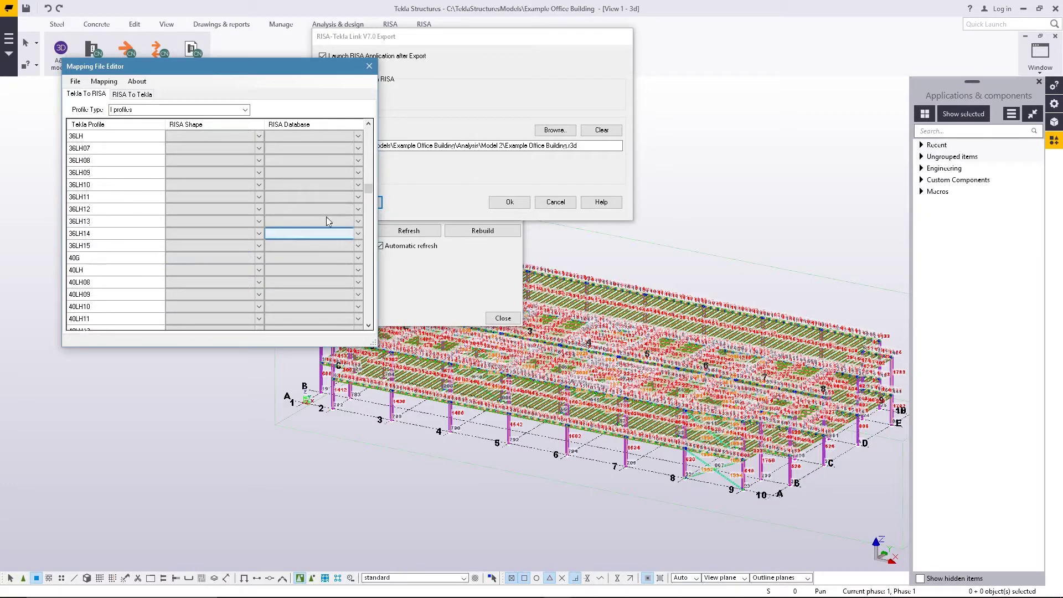
left_click_drag(367, 186, 364, 225)
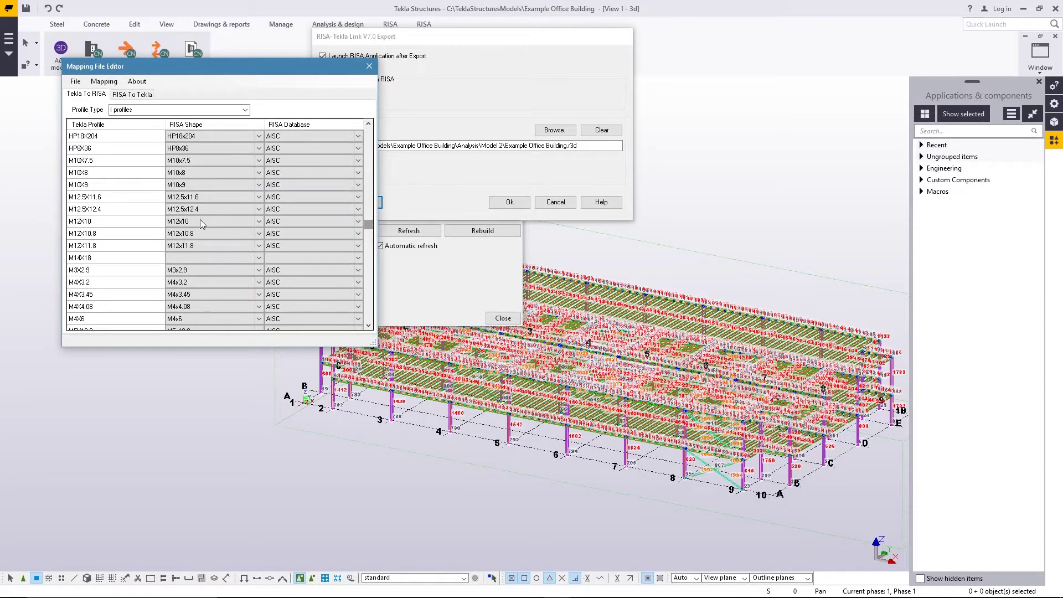
left_click(151, 227)
scroll(237, 242, "down", 8)
left_click_drag(368, 237, 368, 289)
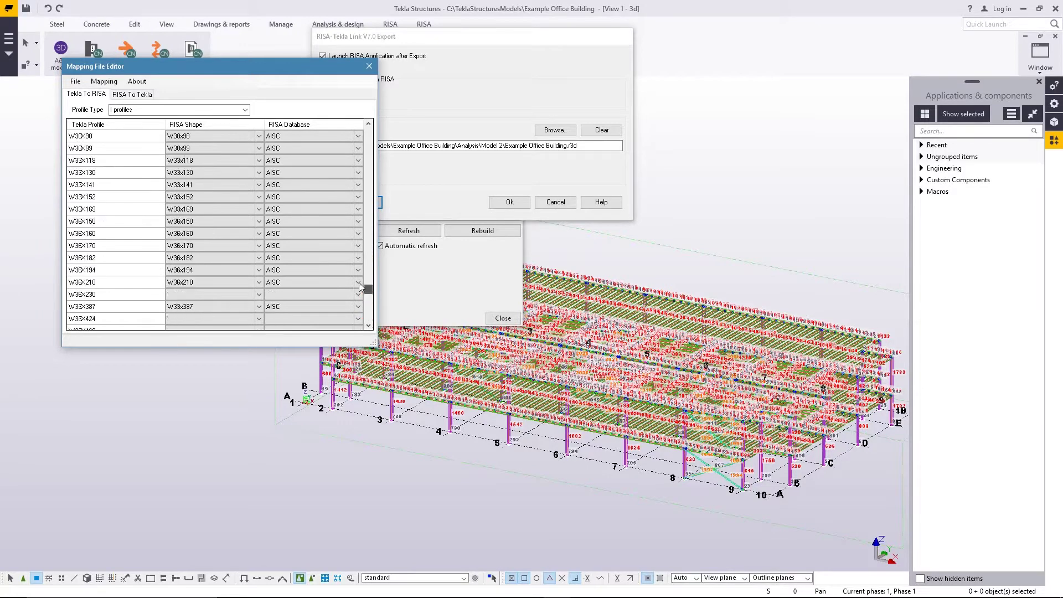
left_click(245, 110)
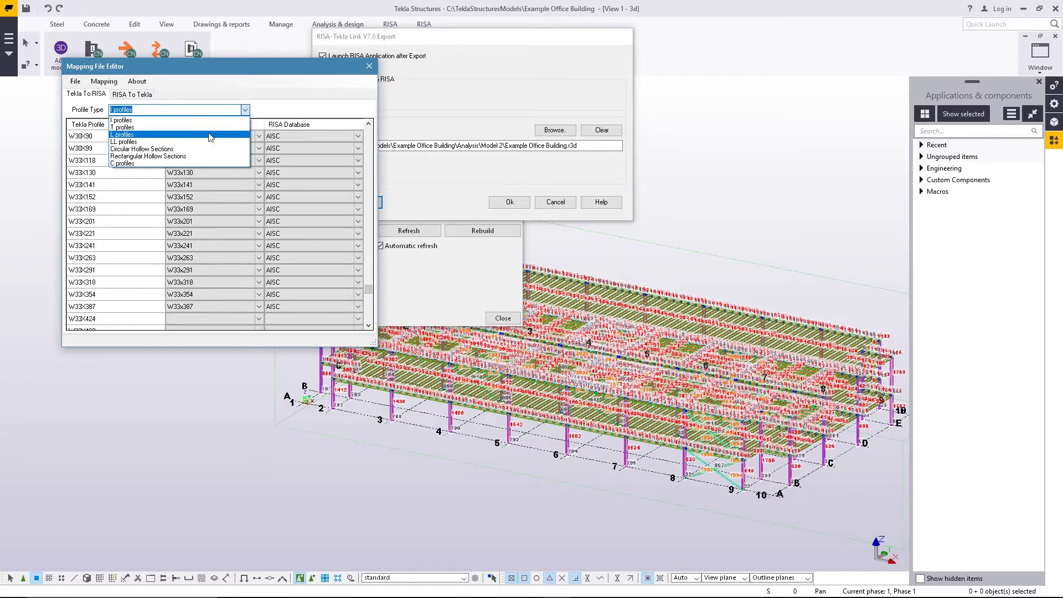
left_click(369, 68)
Step: Export to RISA-3D, overwriting the existing Example Office Building.r3d, and switch to RISA-3D
left_click(369, 69)
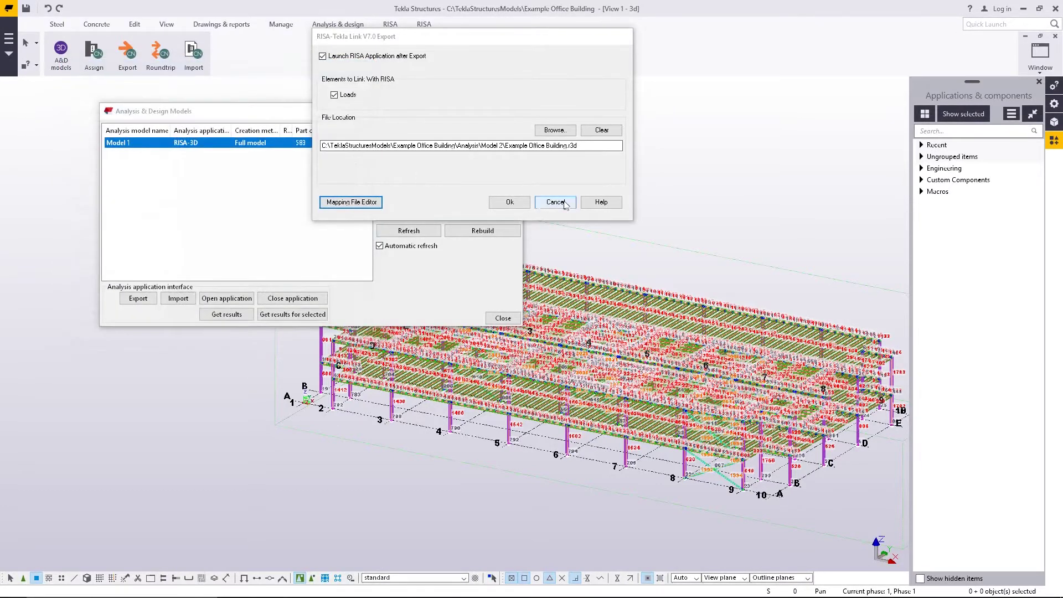
left_click(509, 203)
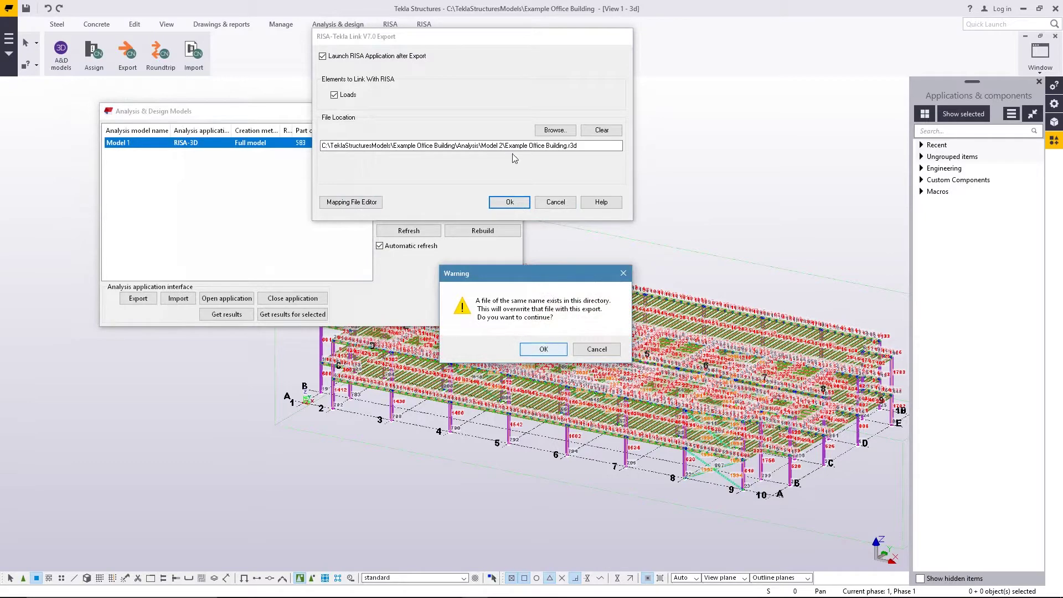
left_click(543, 349)
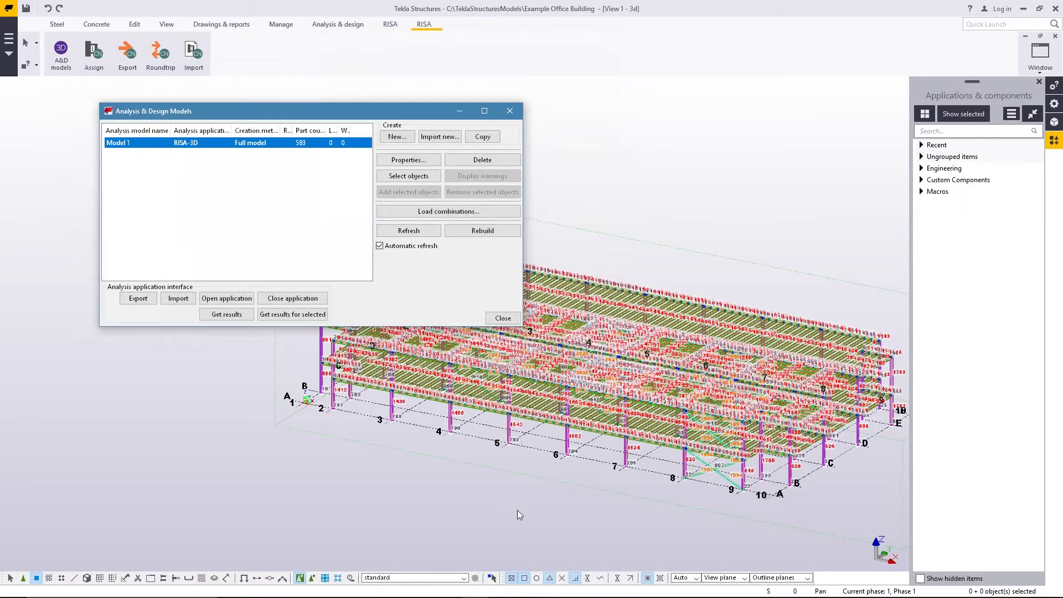
mouse_move(294, 597)
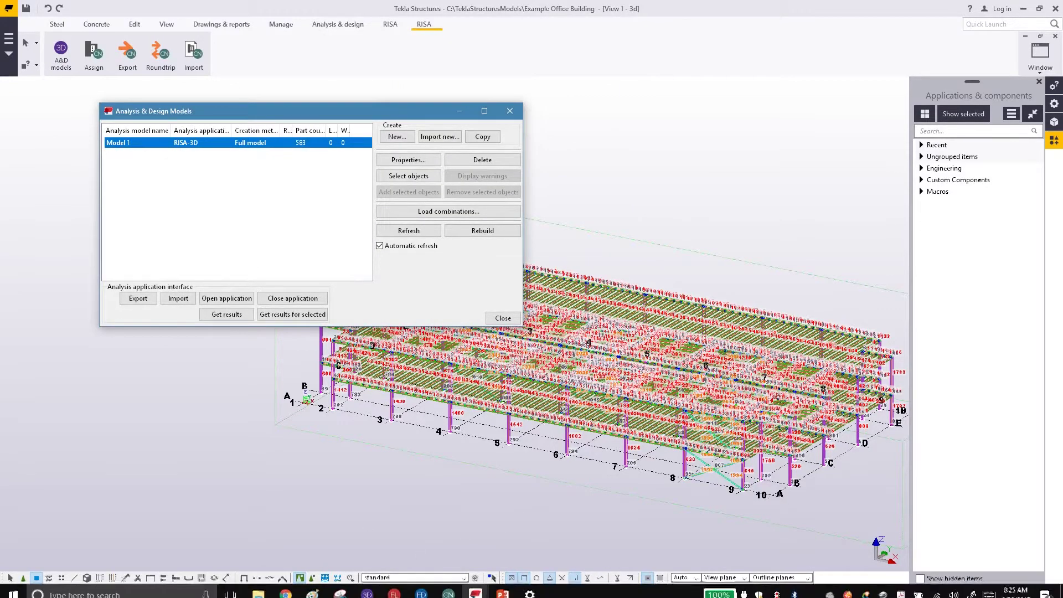
left_click(374, 589)
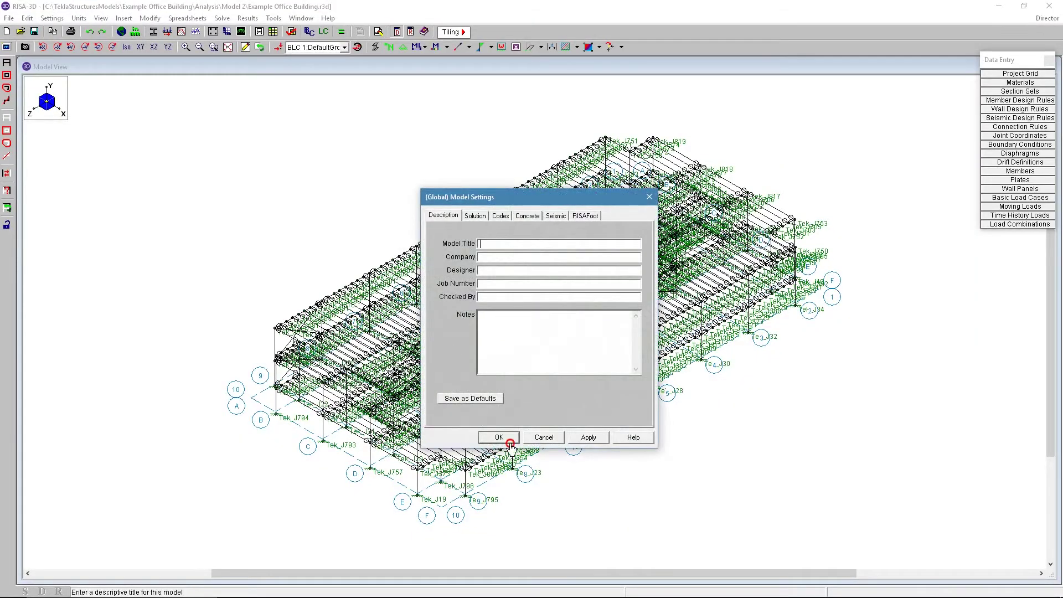
Step: Accept the model settings, orbit the building, and check member Tek_M29's W16X40 shape
left_click(509, 443)
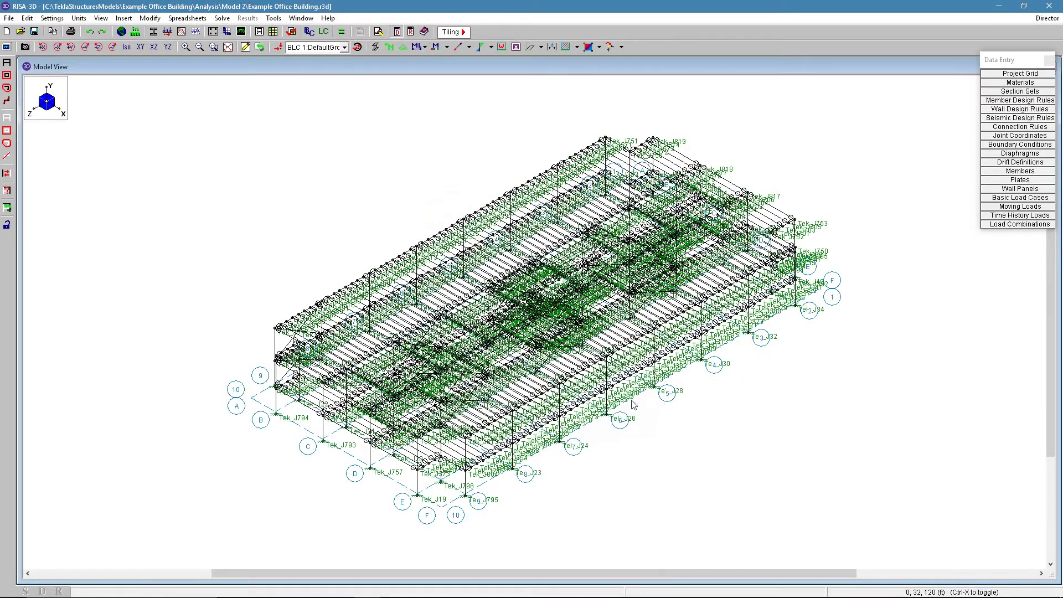
middle_click_drag(633, 405, 515, 477, "shift")
scroll(582, 407, "up", 5)
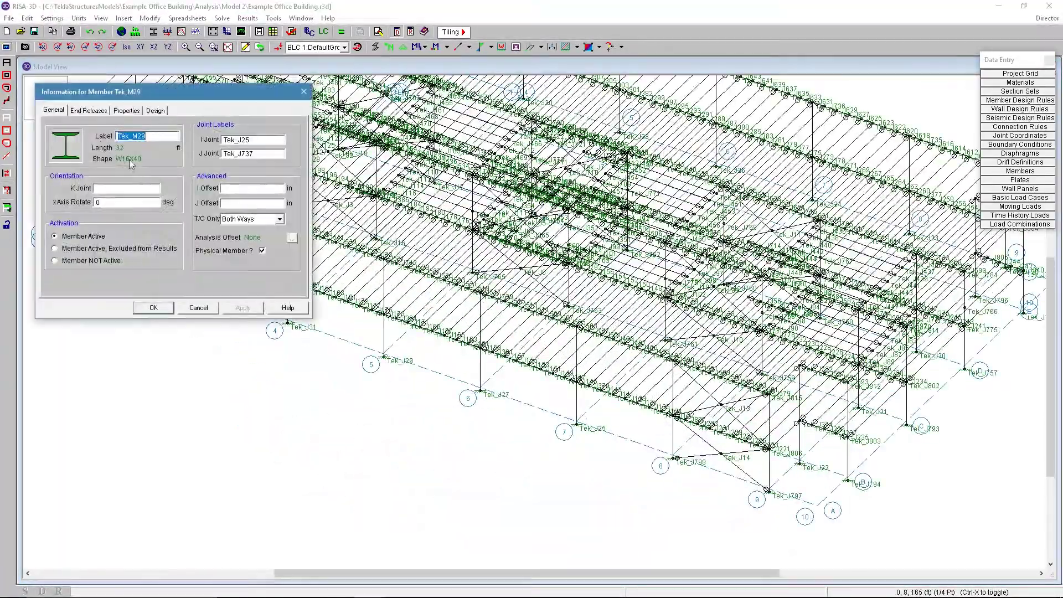
left_click(197, 306)
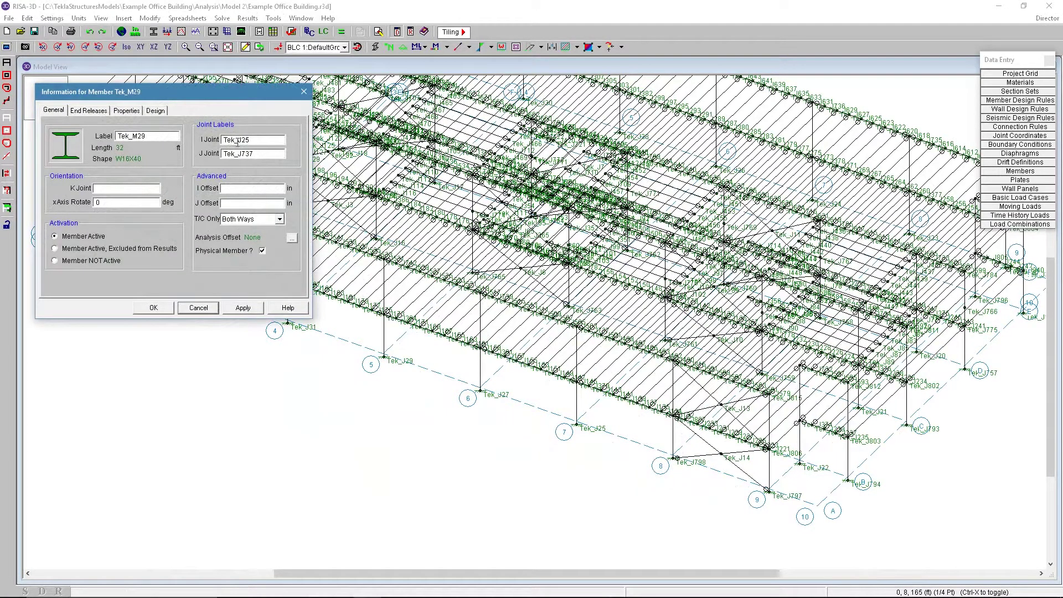
left_click(198, 307)
Step: Re-orient the building view and open Industrial ExampleClean from File's recent models
middle_click_drag(454, 426, 527, 380, "shift")
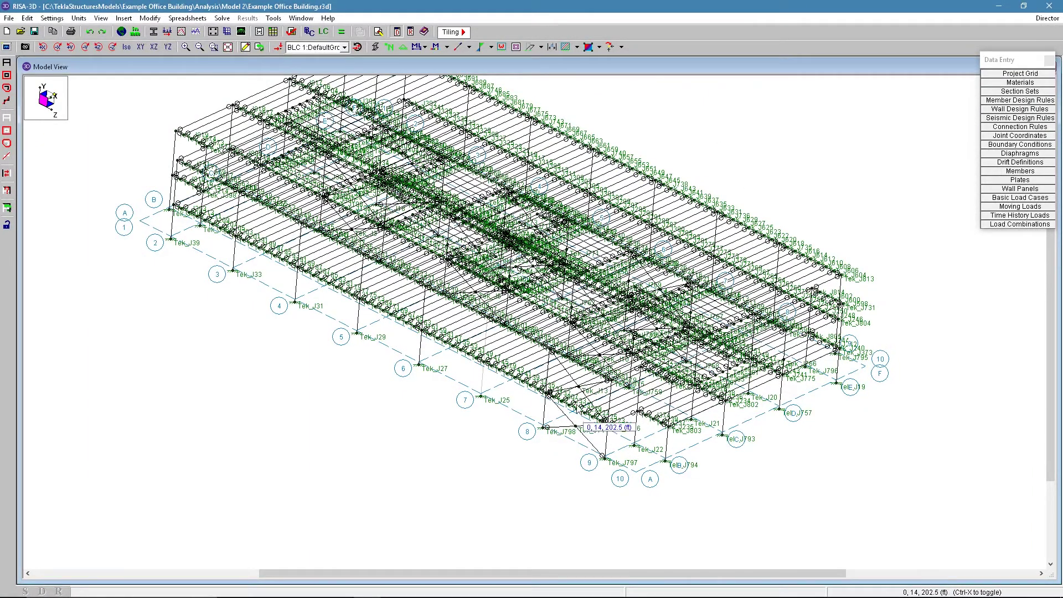
scroll(631, 294, "down", 2)
middle_click_drag(719, 306, 642, 296, "shift")
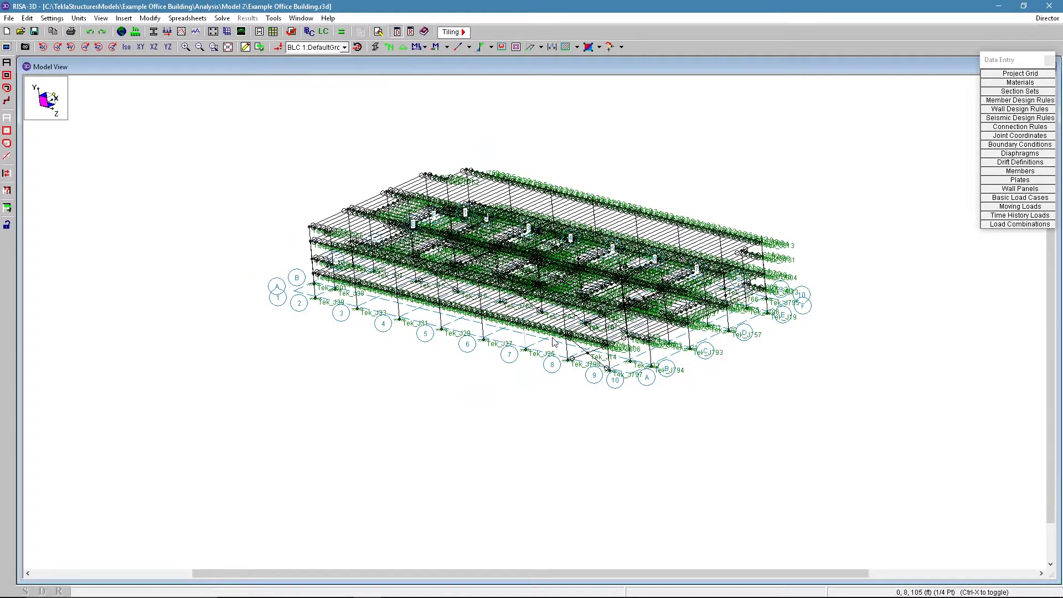
left_click(8, 18)
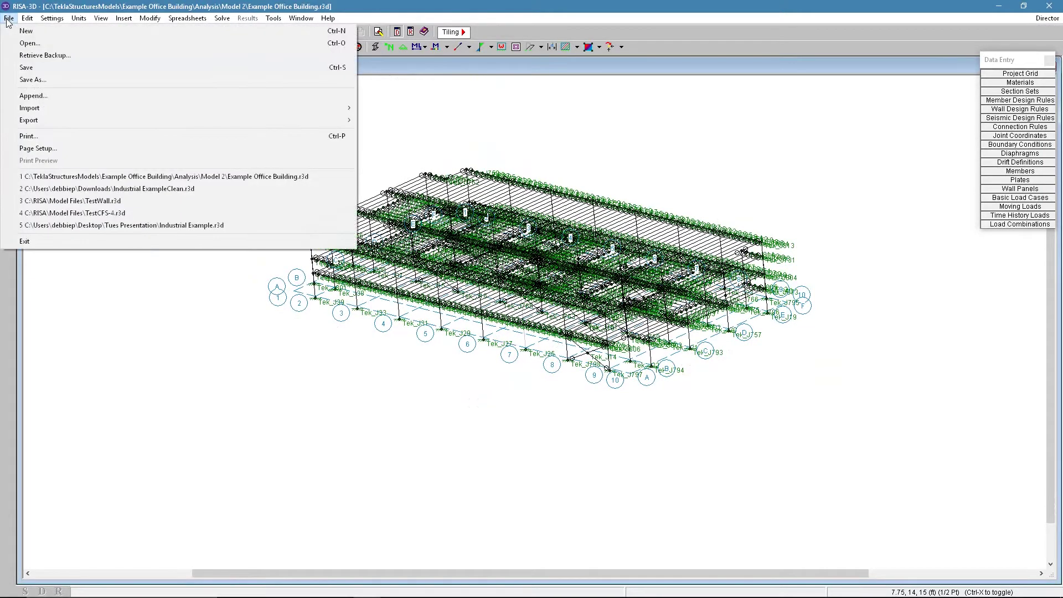
left_click(189, 189)
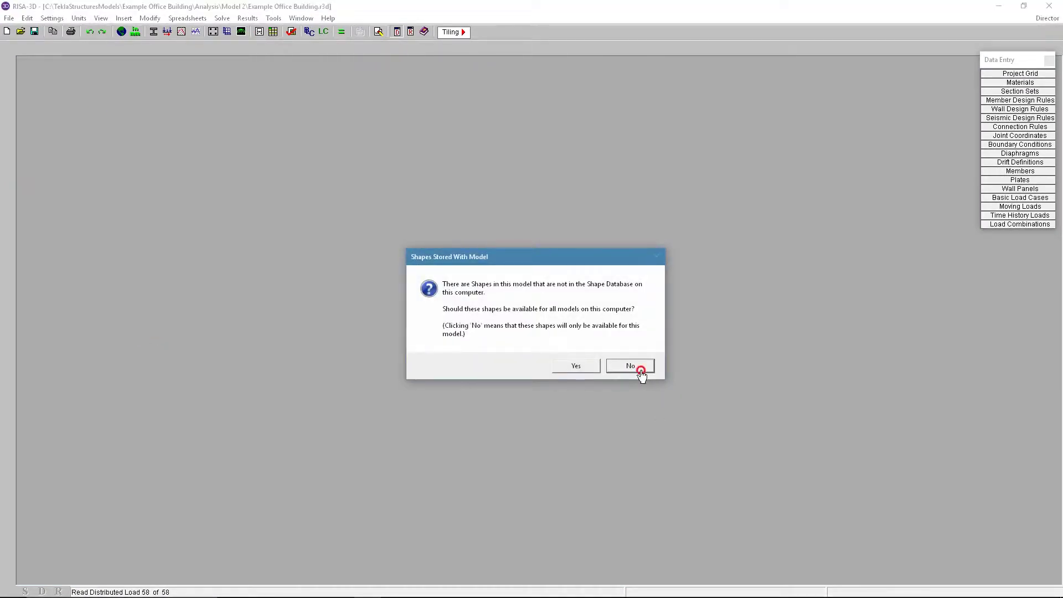
Step: Keep extra shapes local, dismiss the prompts and warning log, and render the industrial frame solid
left_click(630, 366)
key("Return")
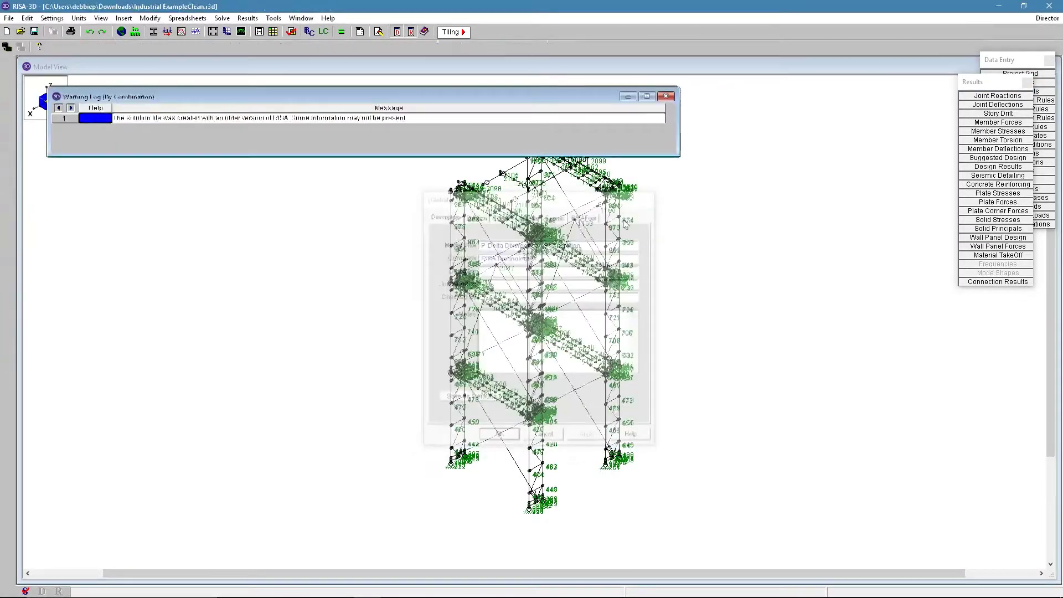
left_click(376, 302)
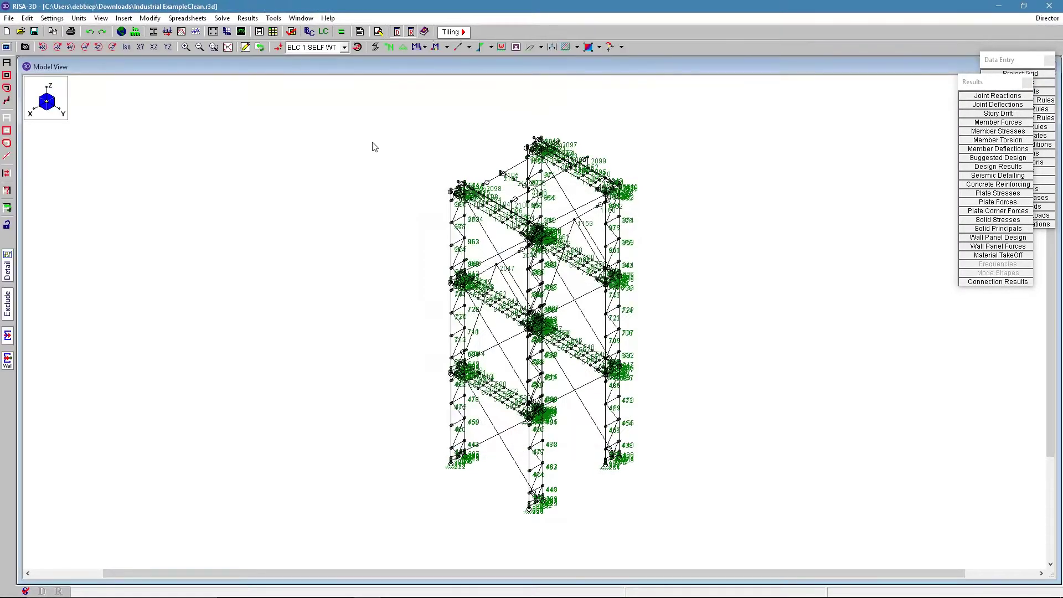
left_click(375, 47)
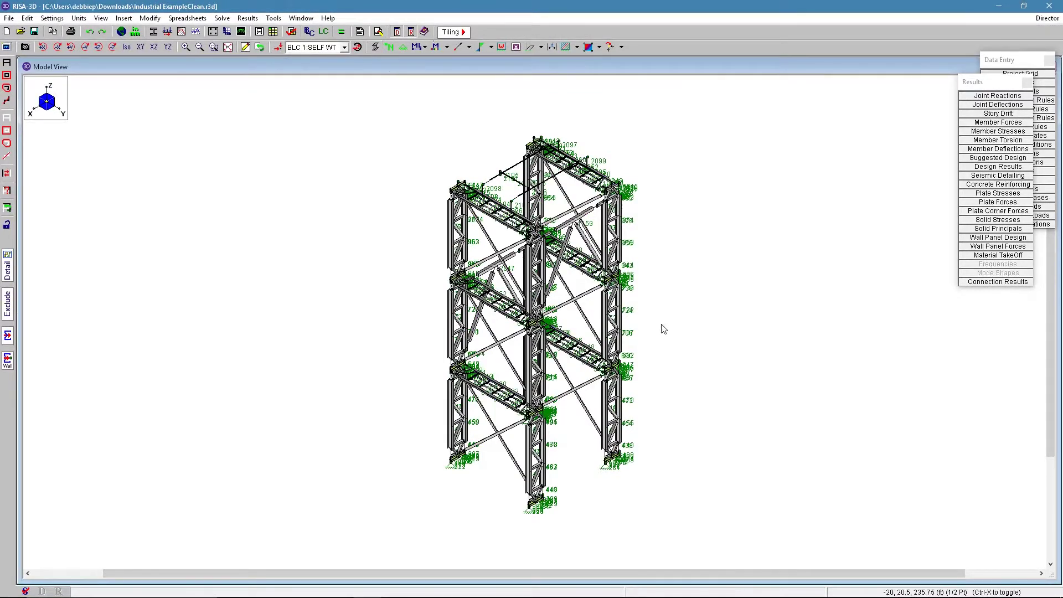
middle_click_drag(672, 336, 320, 343, "shift")
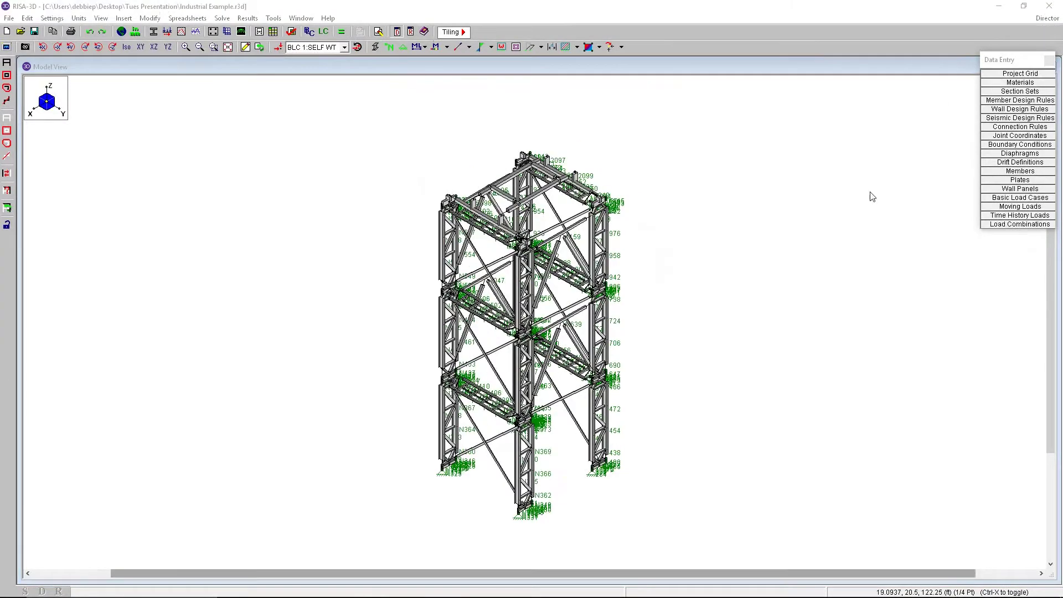
Step: Review the column, beam and VBrace member types in the Members spreadsheet, rows 31–61
left_click(1014, 174)
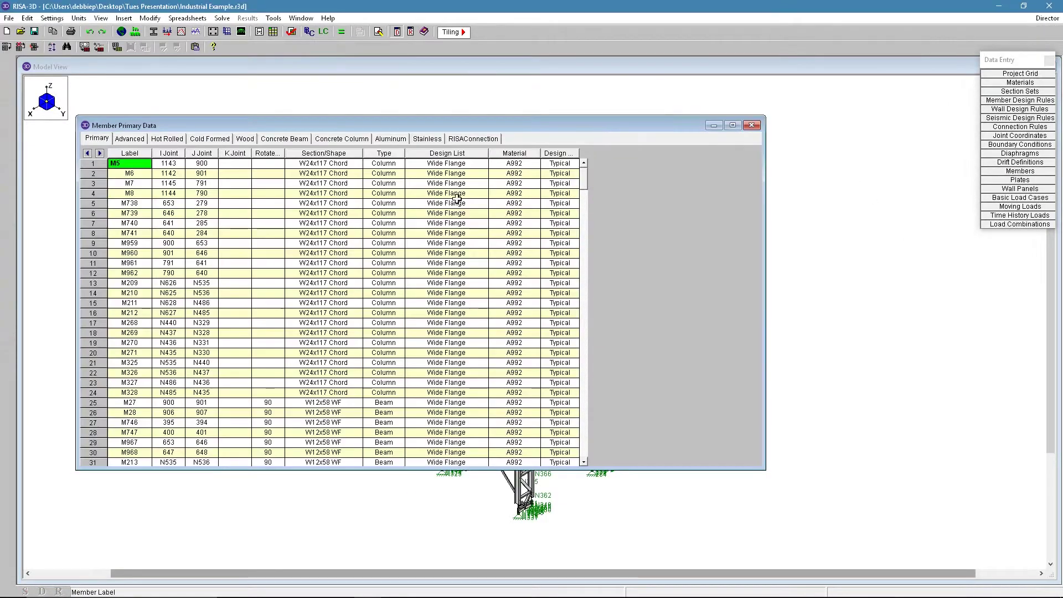
left_click_drag(451, 122, 563, 102)
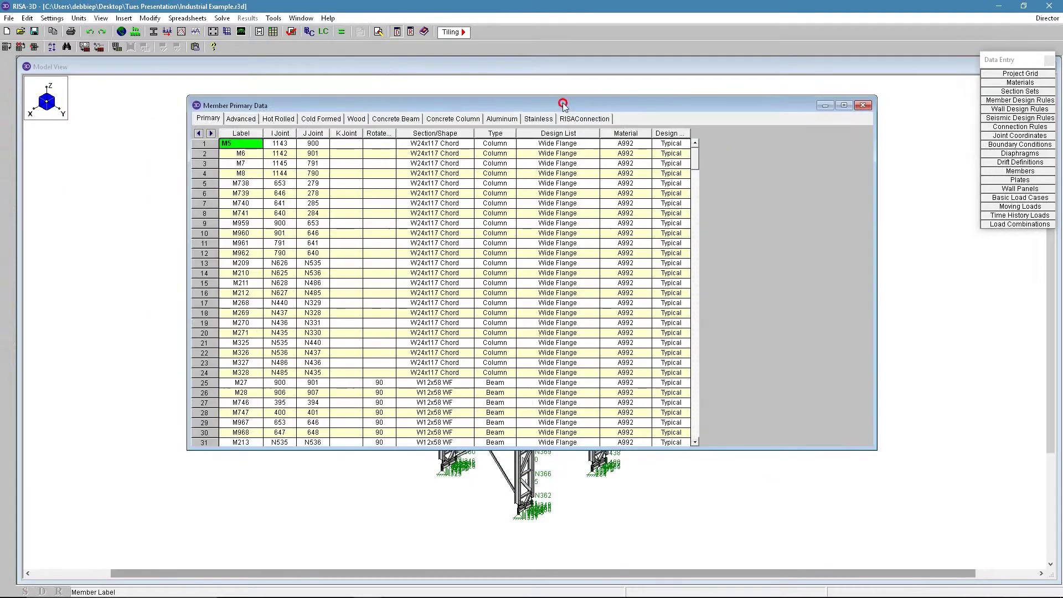
left_click(697, 168)
left_click_drag(508, 252, 504, 313)
left_click_drag(493, 375, 505, 395)
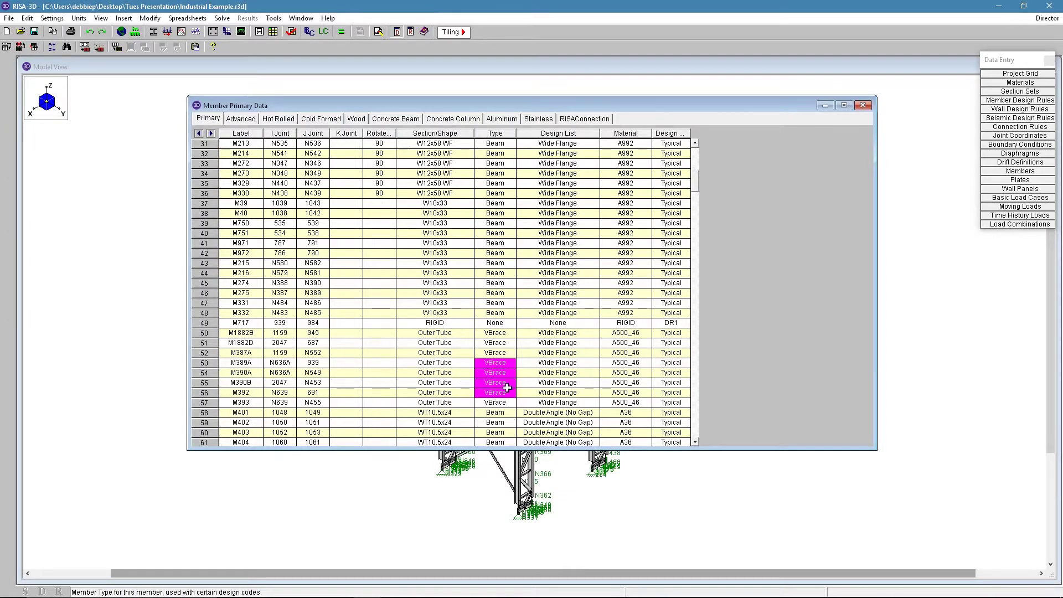
scroll(507, 391, "down", 4)
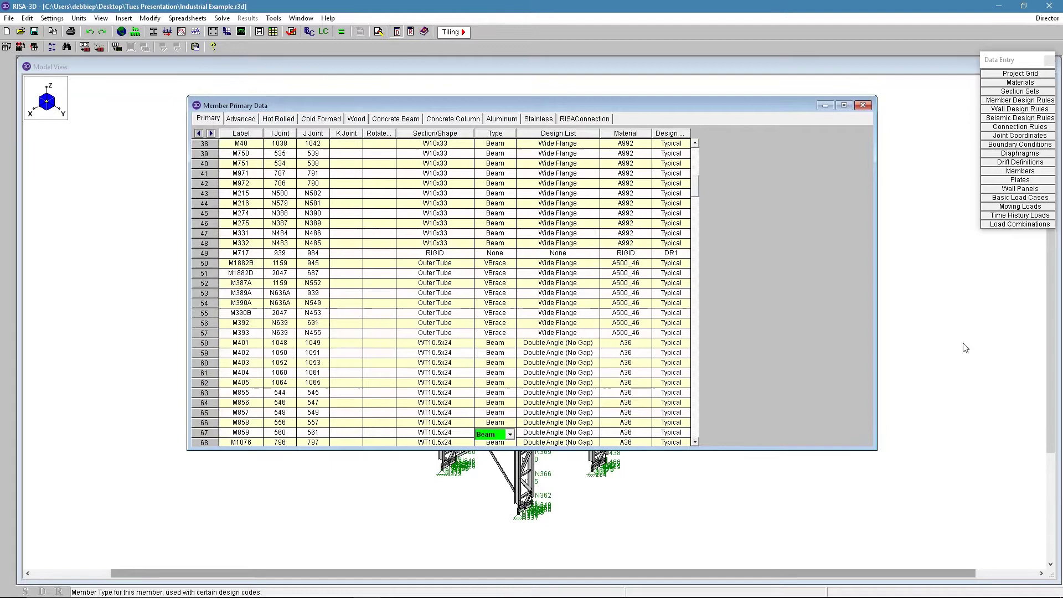
left_click(861, 107)
Step: Orbit the industrial frame in RISA-3D, then return to Tekla Structures
scroll(543, 391, "up", 2)
middle_click_drag(613, 388, 624, 367, "shift")
scroll(628, 367, "down", 2)
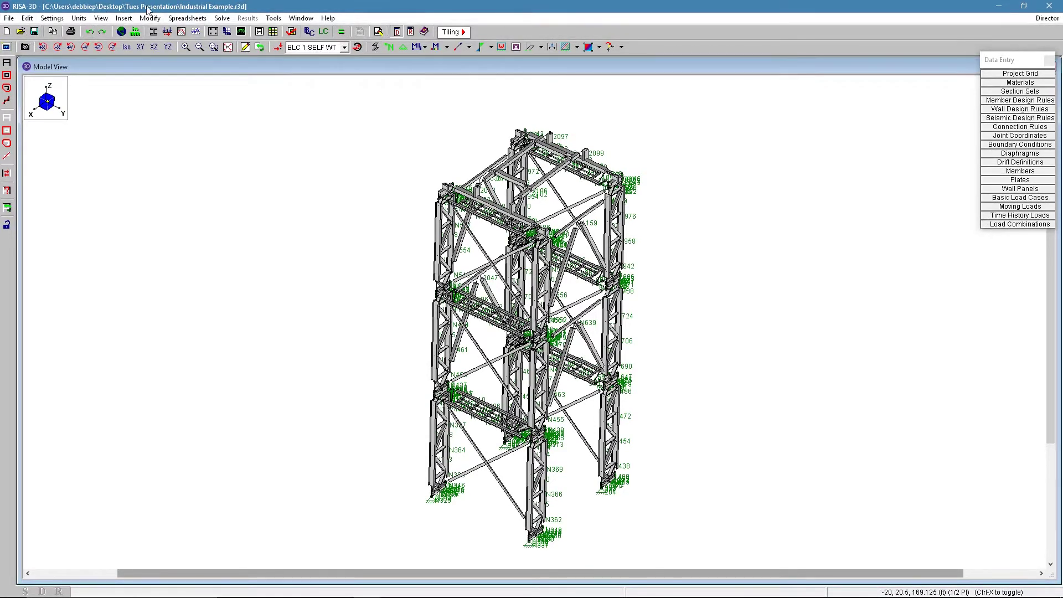
mouse_move(421, 592)
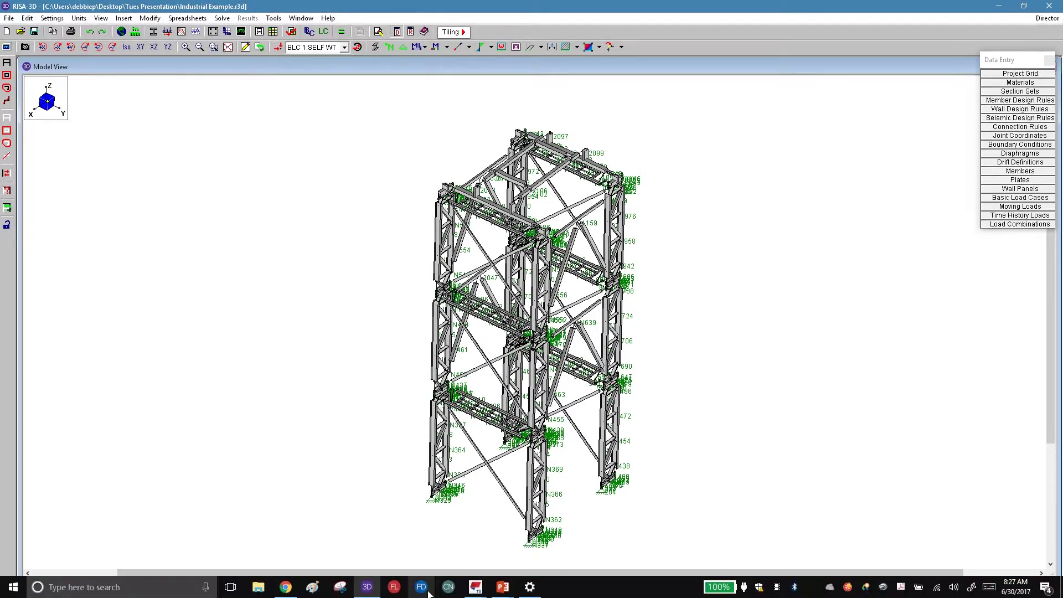
mouse_move(477, 590)
left_click(429, 559)
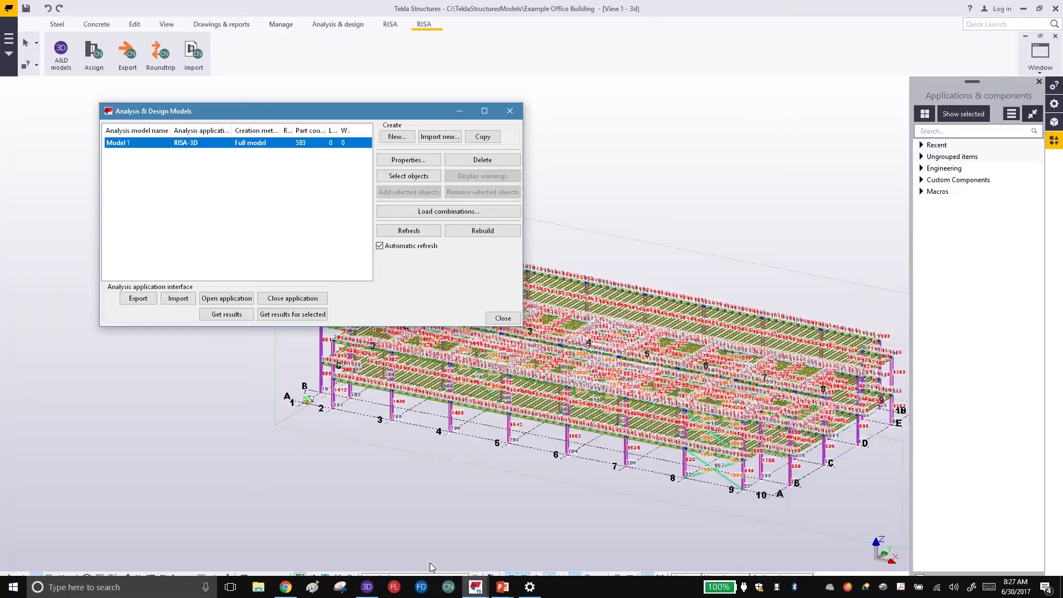
Step: Close the models list and create an Engineering-template model 'IndustrialExample', discarding office building changes
left_click(516, 320)
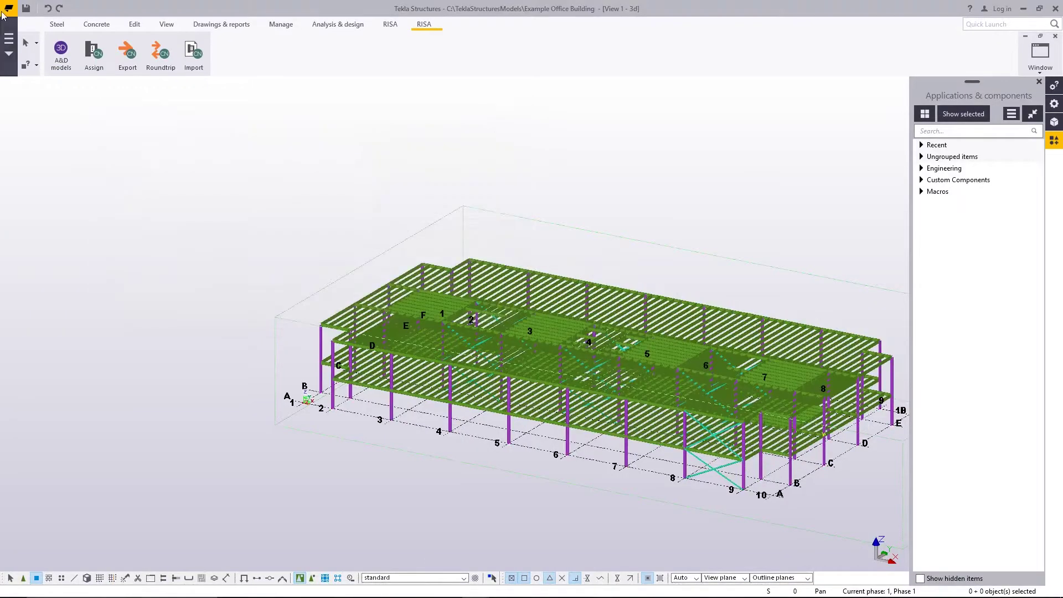
left_click(9, 40)
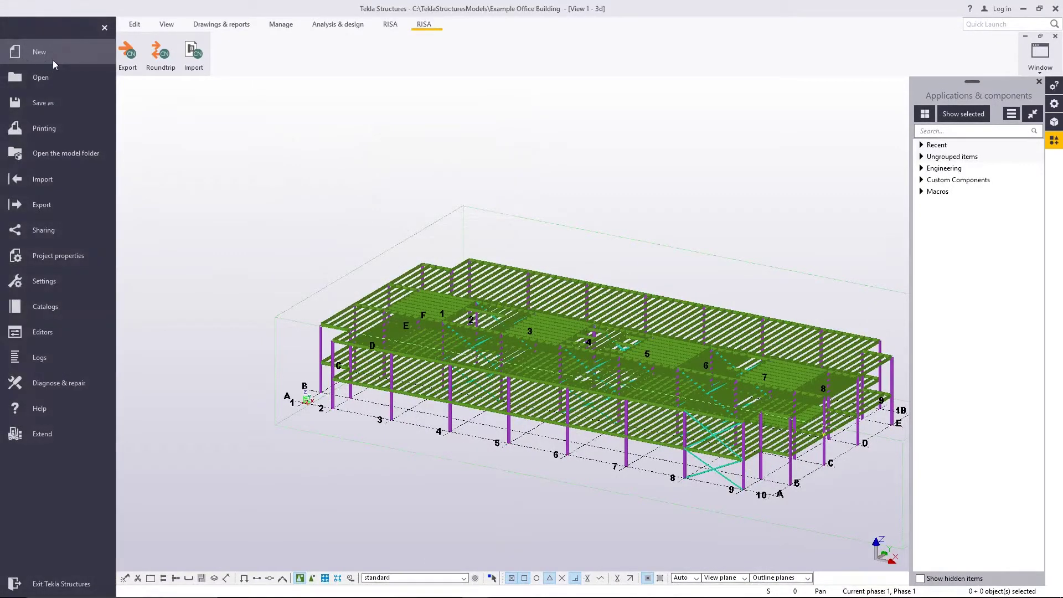
left_click(54, 55)
left_click(195, 80)
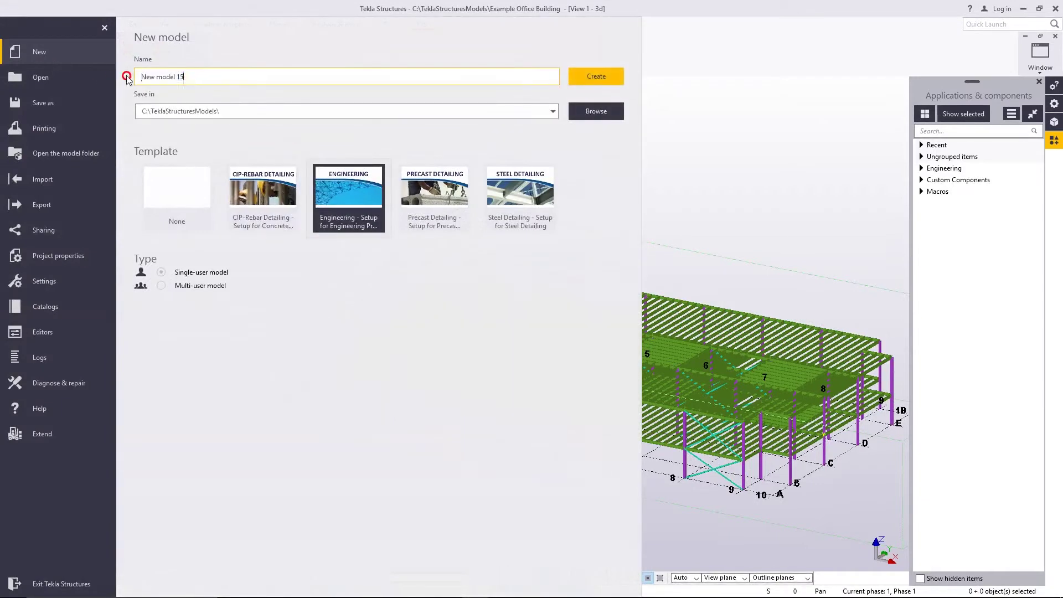
key("ctrl+a")
type("IndustrialExample")
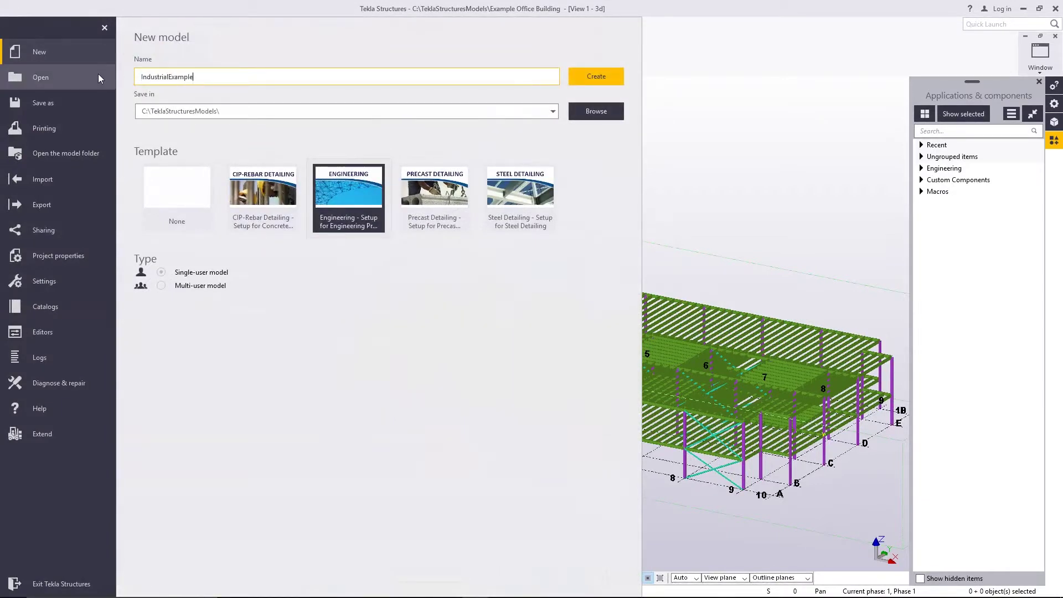
left_click(98, 75)
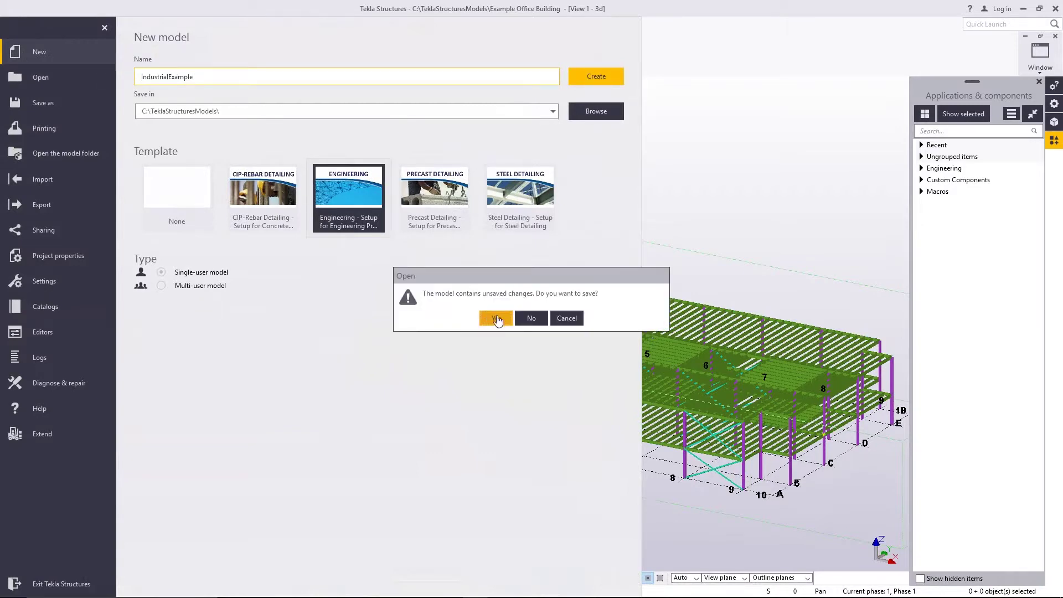
left_click(531, 320)
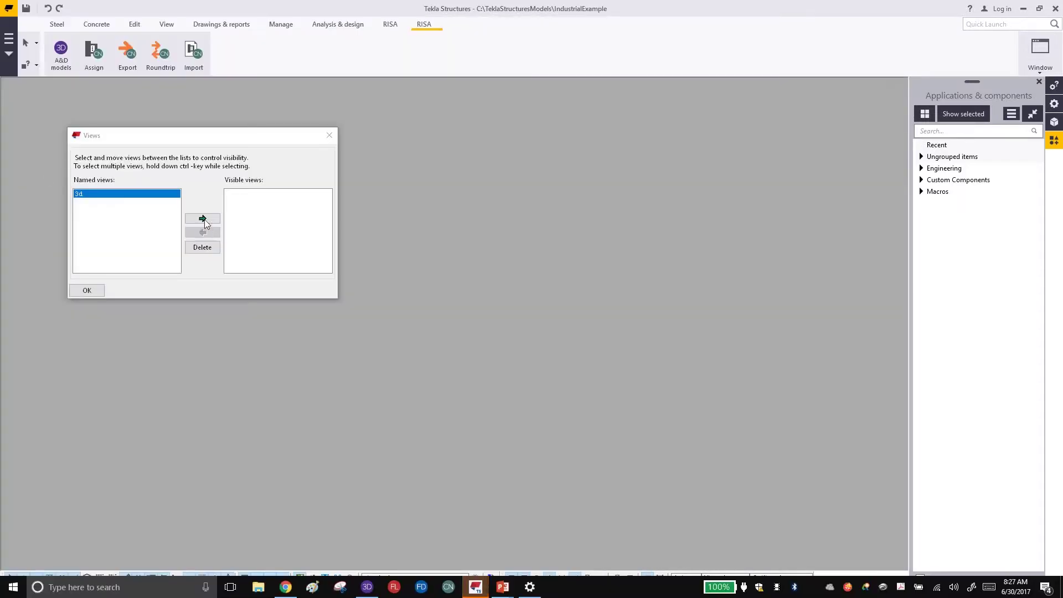
Step: Make the 3d view visible in the new model
left_click(203, 219)
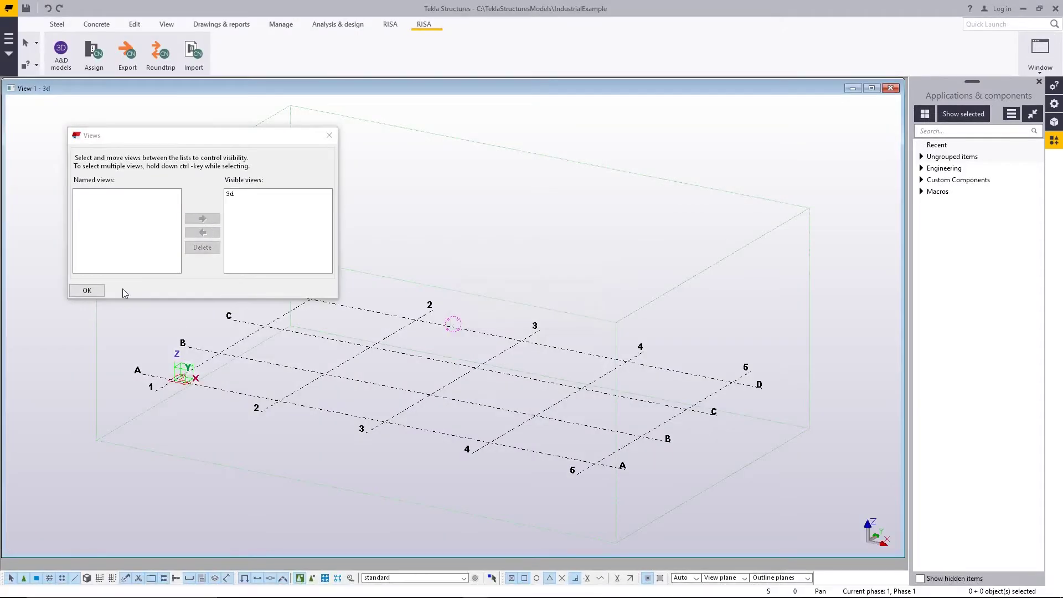
left_click(87, 290)
scroll(504, 386, "down", 3)
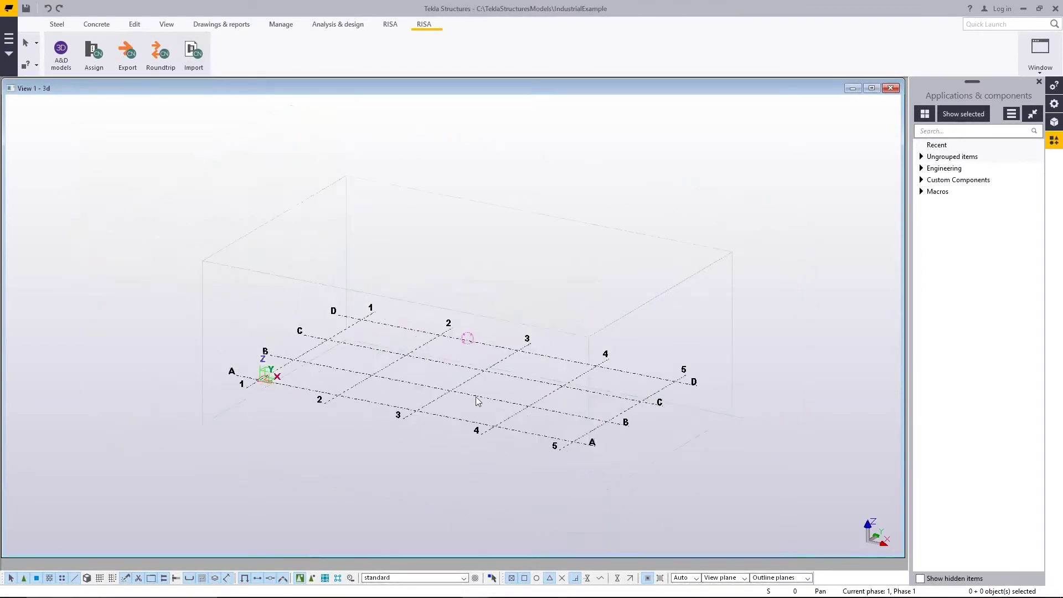
Step: Create a new RISA-3D analysis model 'Model 1' and bring up its RISA Import settings
left_click(62, 61)
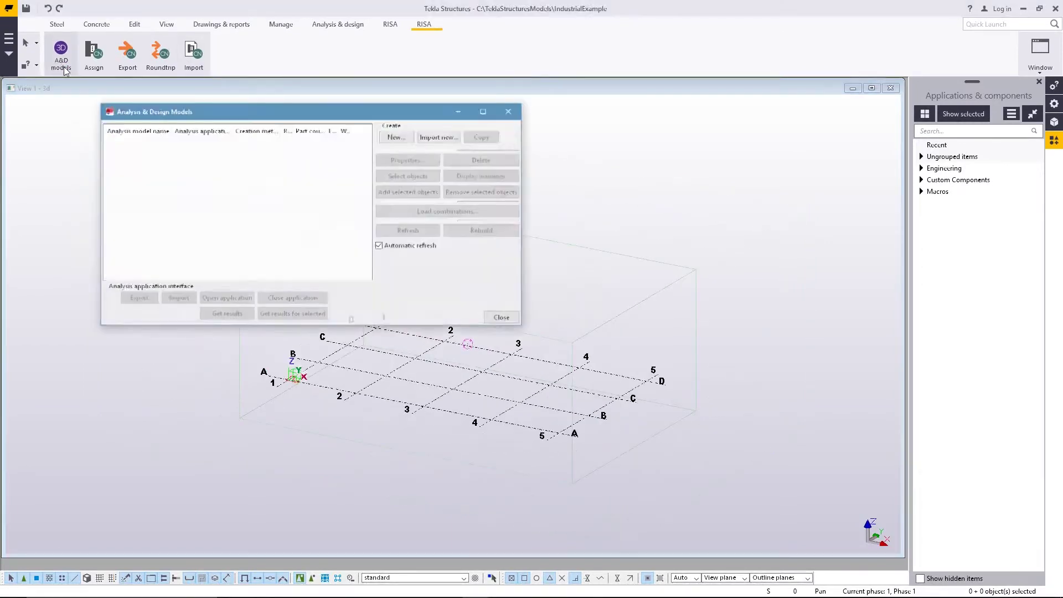
left_click(397, 137)
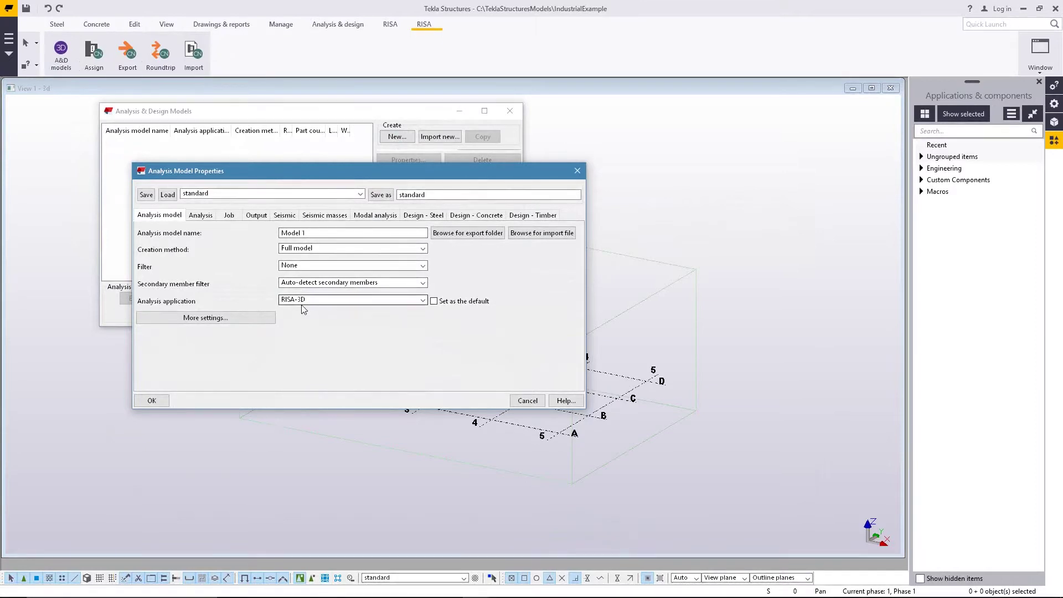
left_click(153, 401)
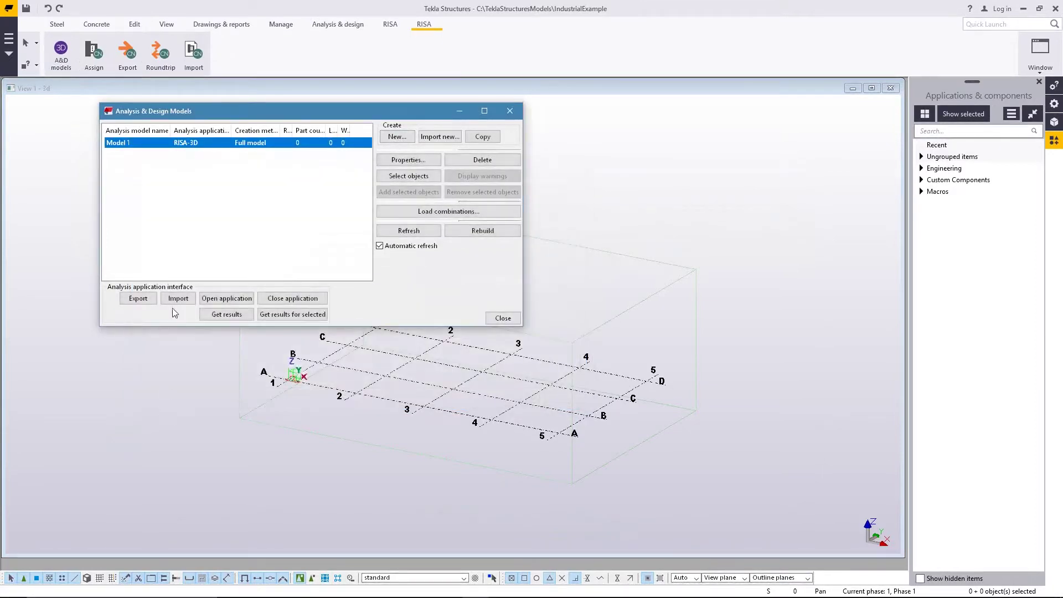
left_click(178, 299)
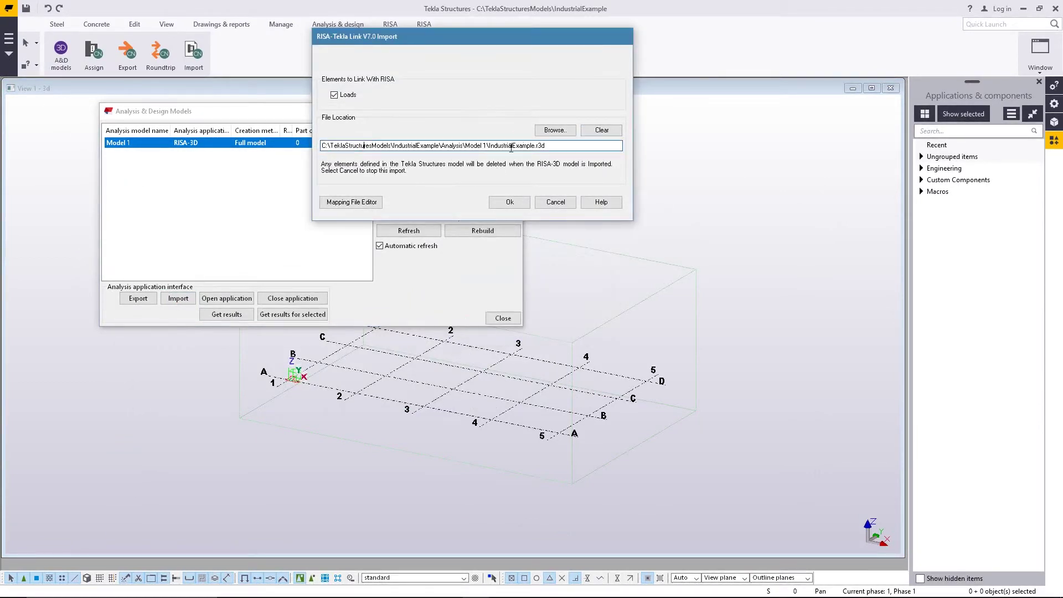
Step: Import Industrial Example.r3d from Desktop > Tues Presentation into Model 1, producing 390 parts
left_click(555, 130)
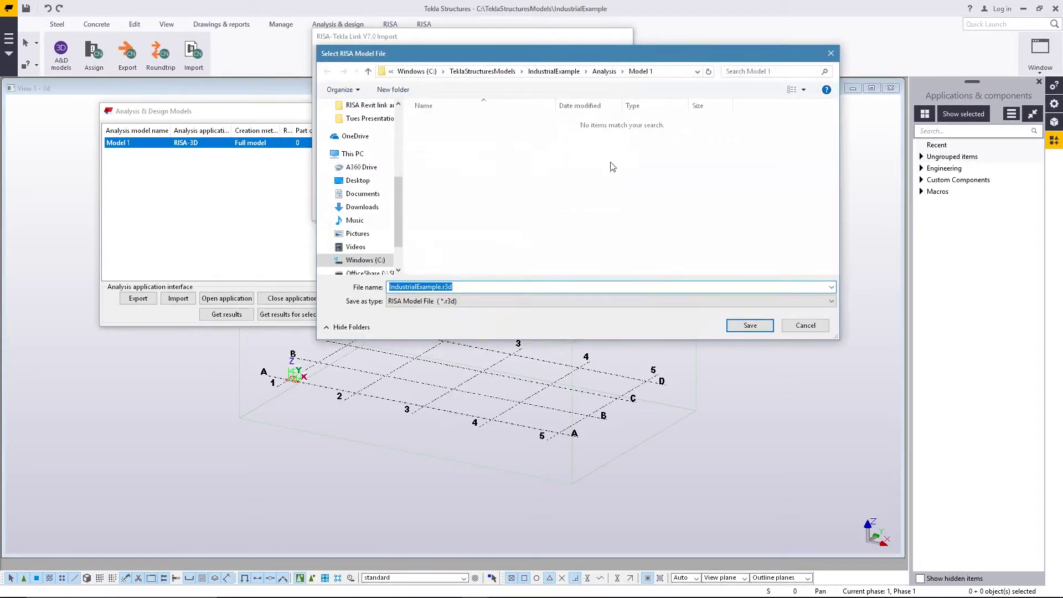
left_click(373, 591)
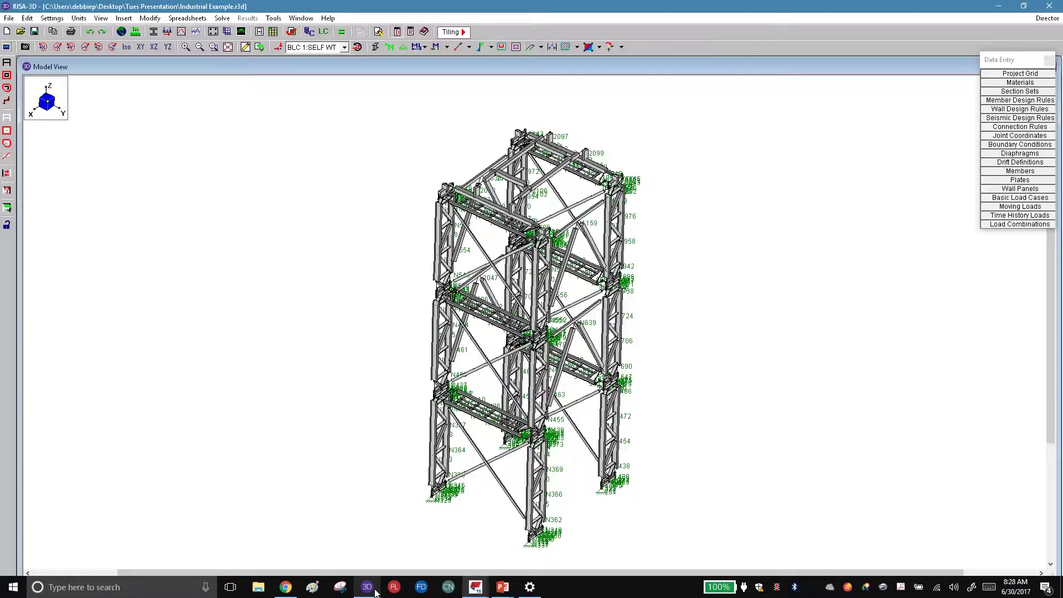
left_click(370, 588)
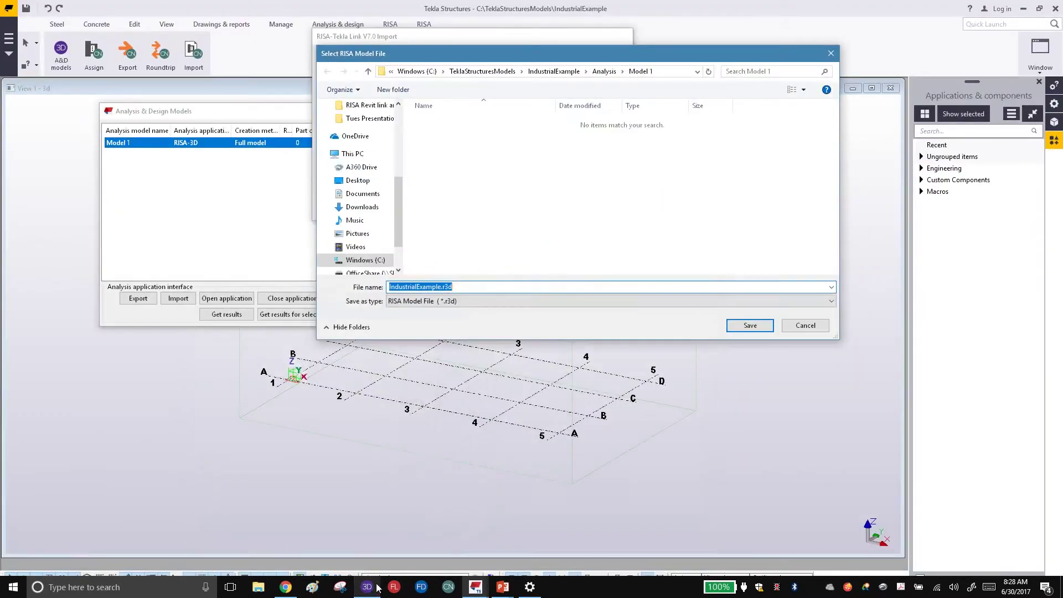
scroll(402, 201, "up", 5)
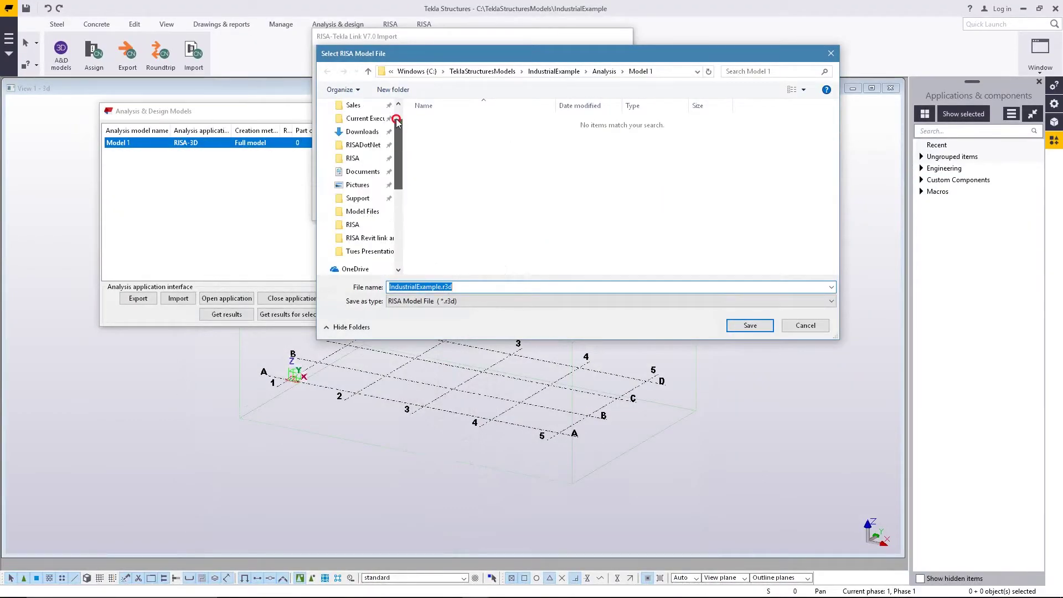
left_click(366, 127)
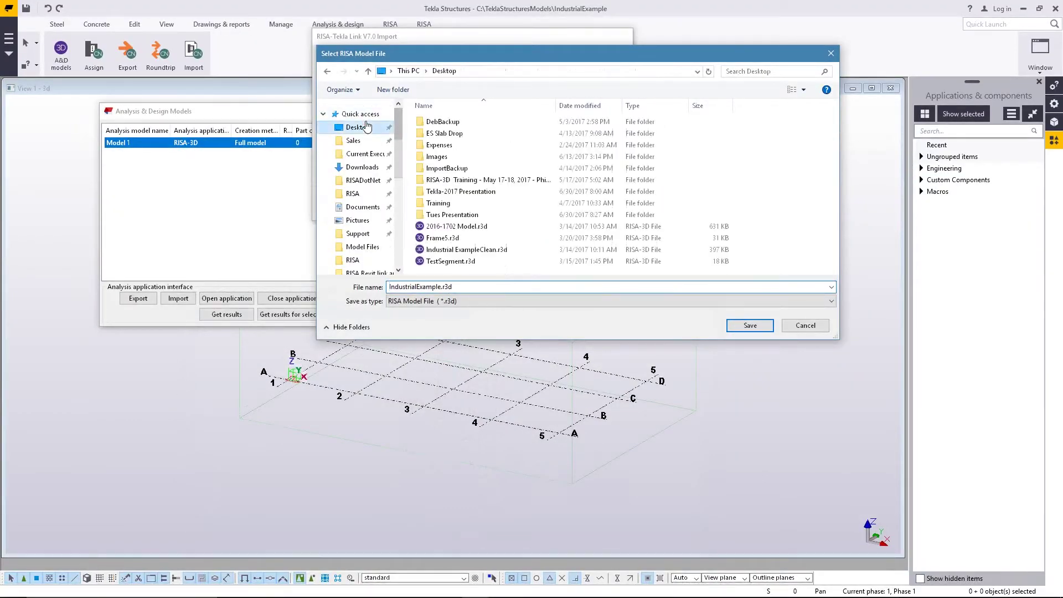
double_click(457, 214)
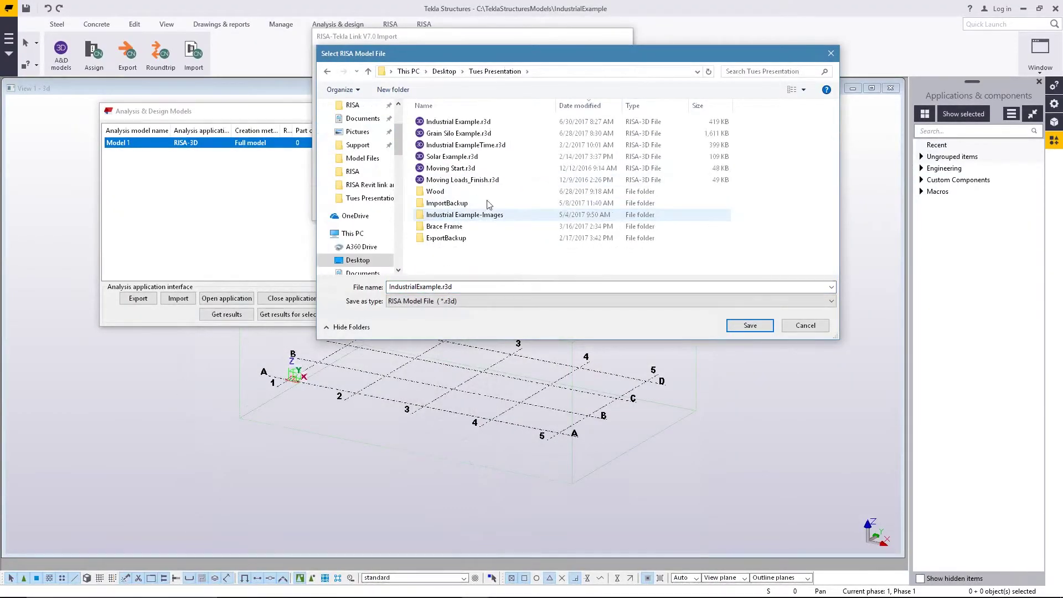
left_click(468, 123)
left_click(752, 326)
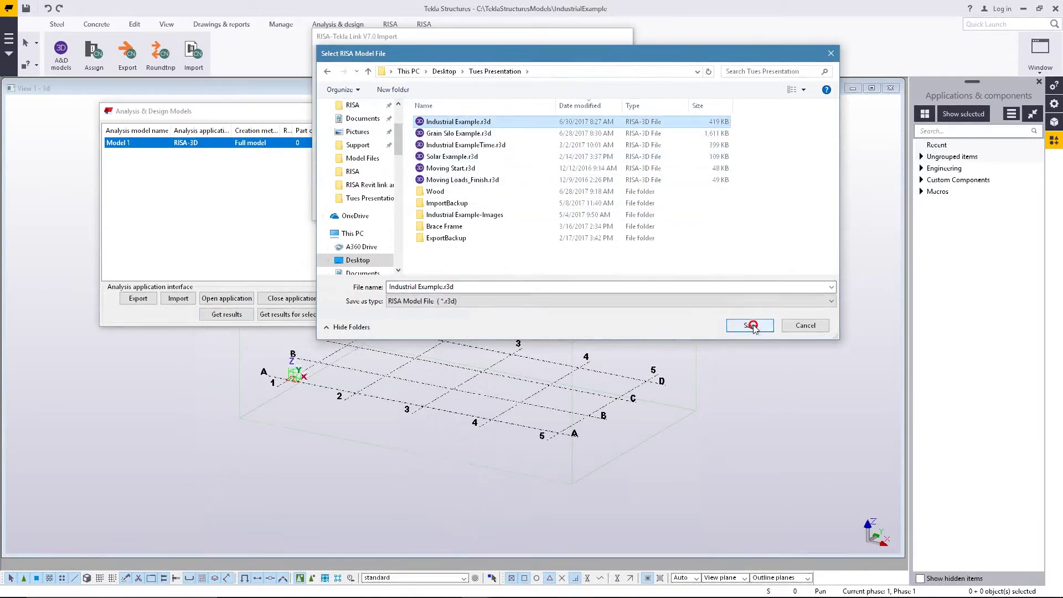
left_click(510, 202)
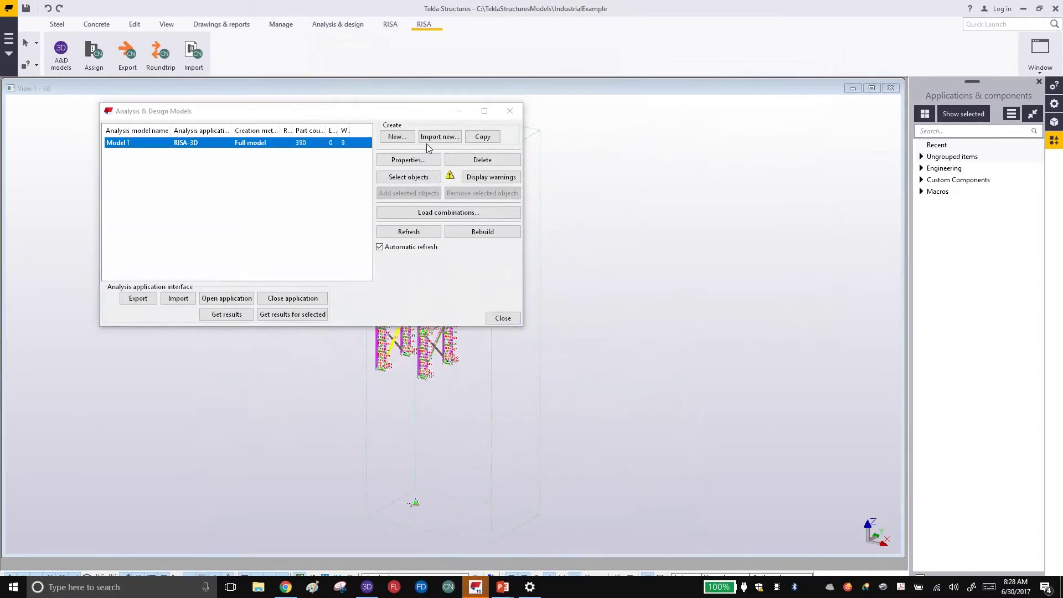
Step: Close the Analysis & Design Models list
left_click_drag(400, 112, 731, 192)
scroll(397, 292, "up", 6)
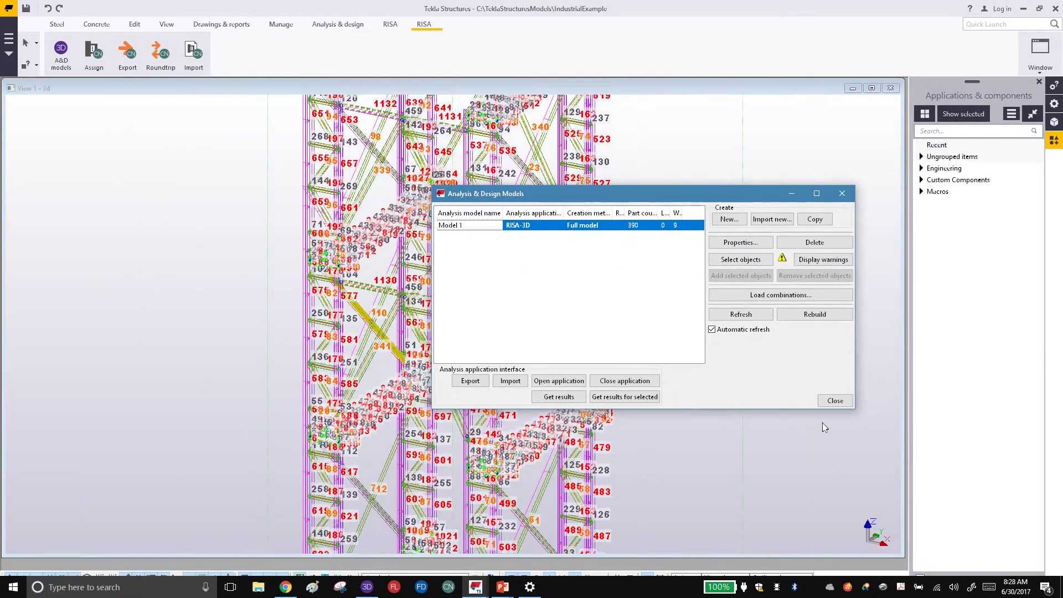
left_click(835, 400)
scroll(449, 310, "down", 5)
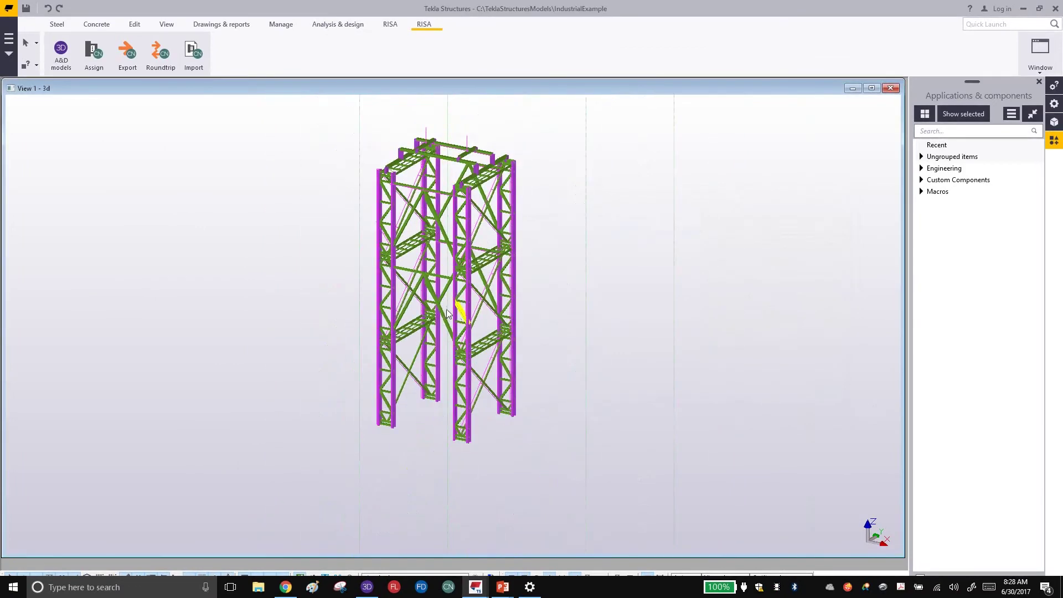
scroll(447, 312, "up", 2)
Step: Pan and zoom the 3d view to inspect the tower's columns, beams, X-bracing and loads
middle_click_drag(437, 338, 637, 329)
scroll(509, 103, "up", 4)
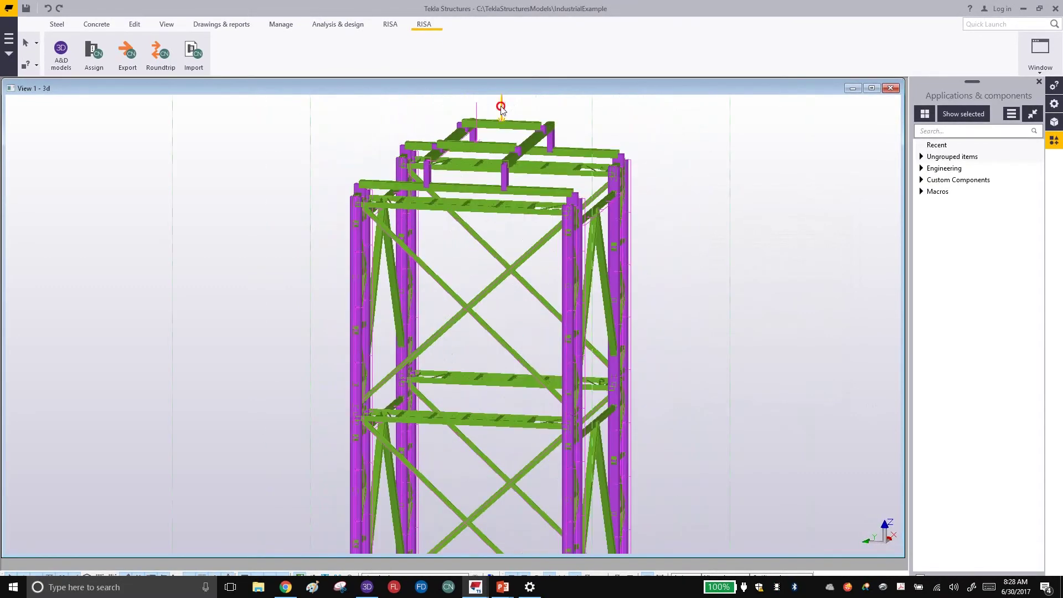
scroll(501, 123, "down", 2)
scroll(513, 147, "up", 4)
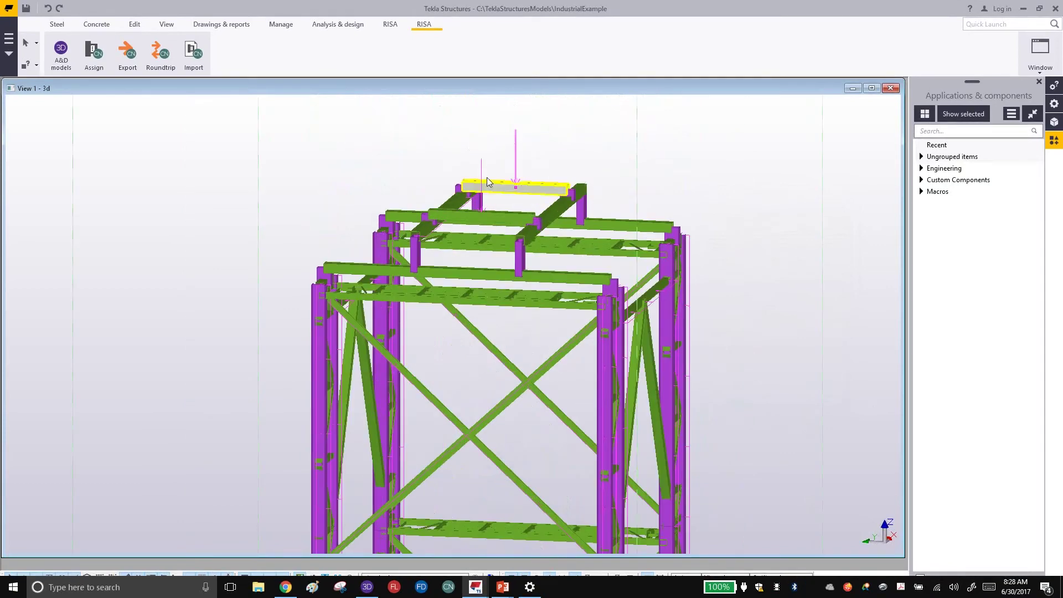
scroll(476, 176, "down", 3)
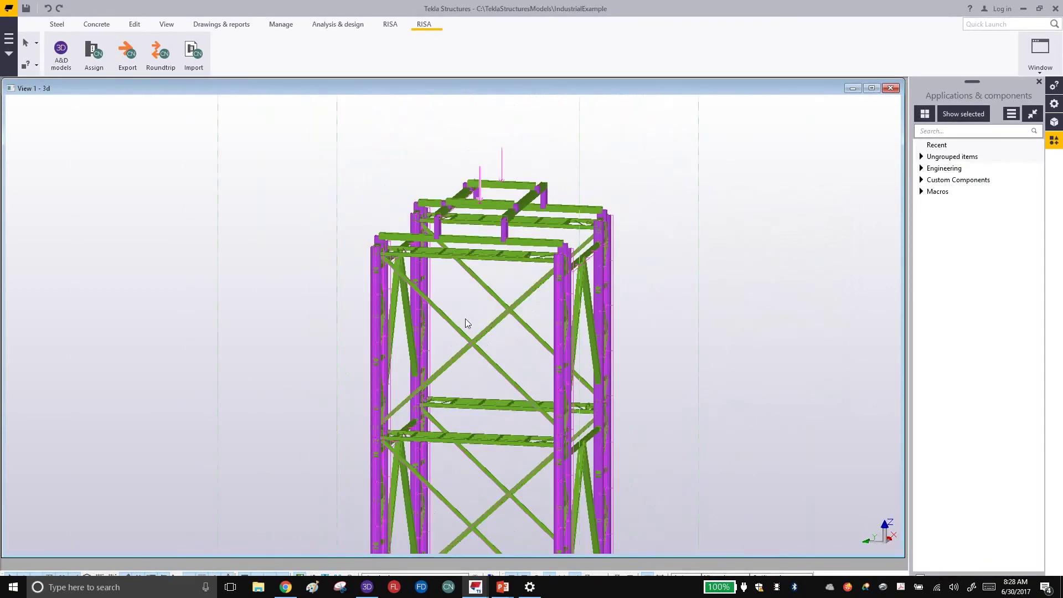
scroll(467, 297, "up", 1)
scroll(452, 288, "down", 3)
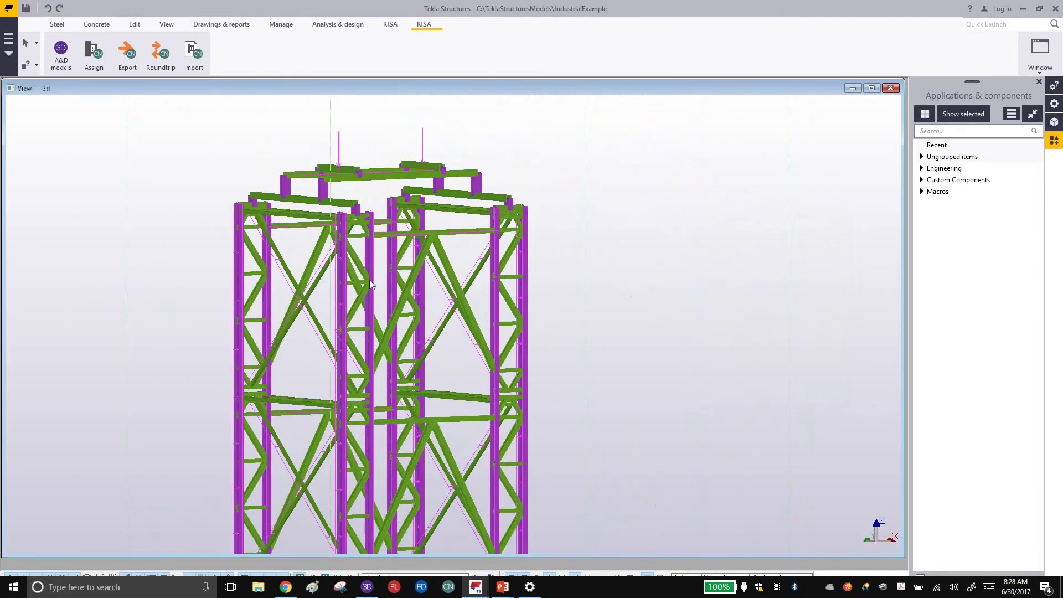
scroll(437, 334, "down", 2)
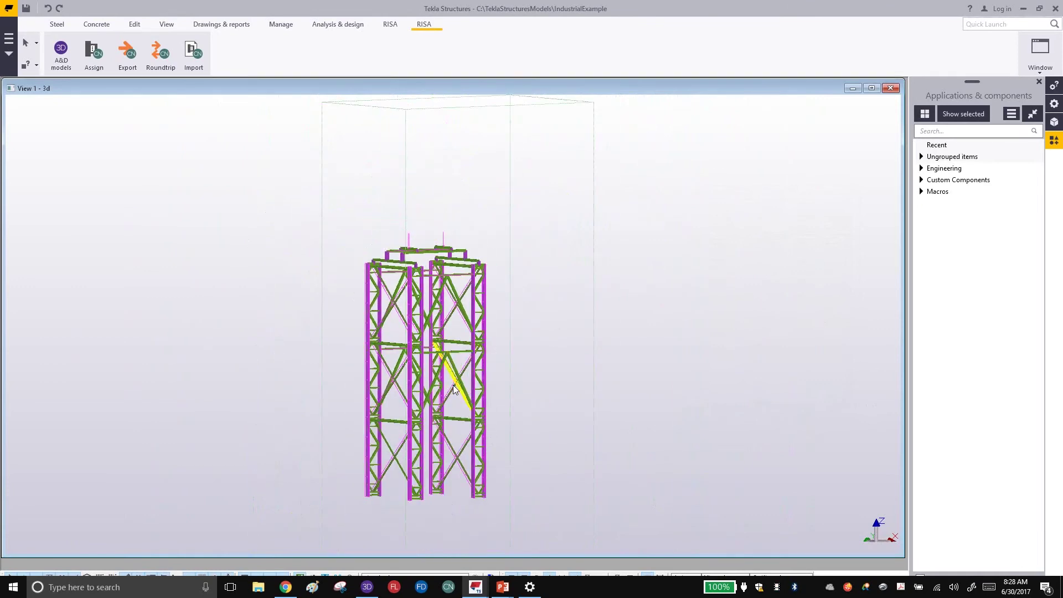
scroll(444, 383, "up", 4)
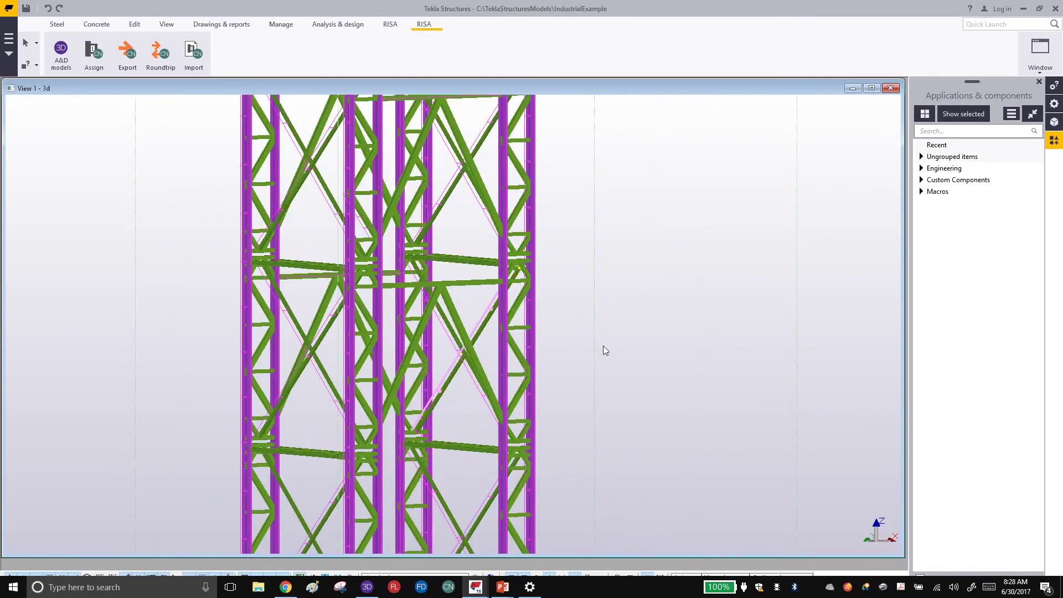
scroll(603, 346, "down", 2)
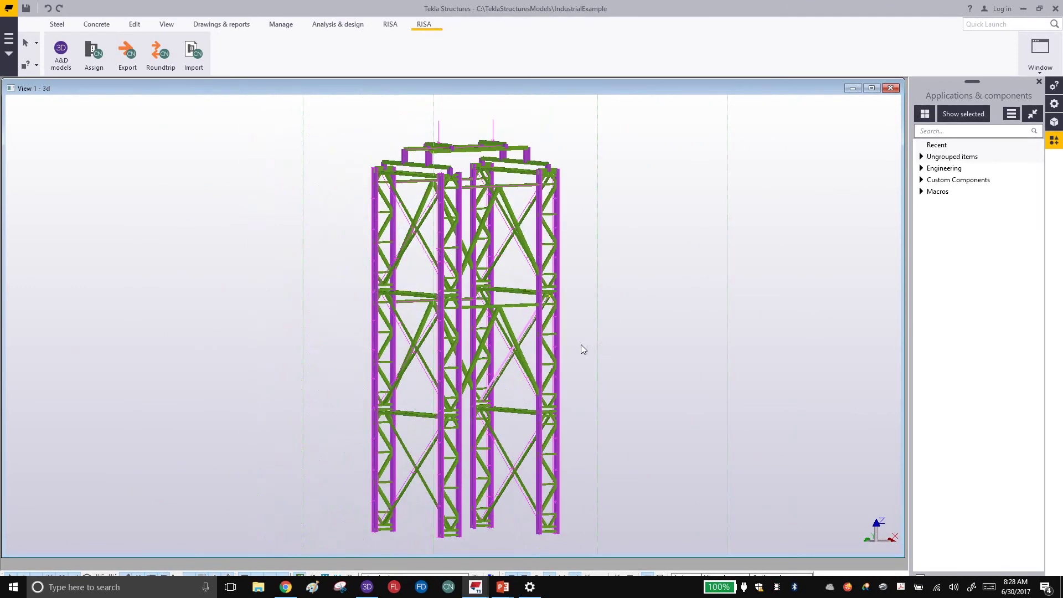